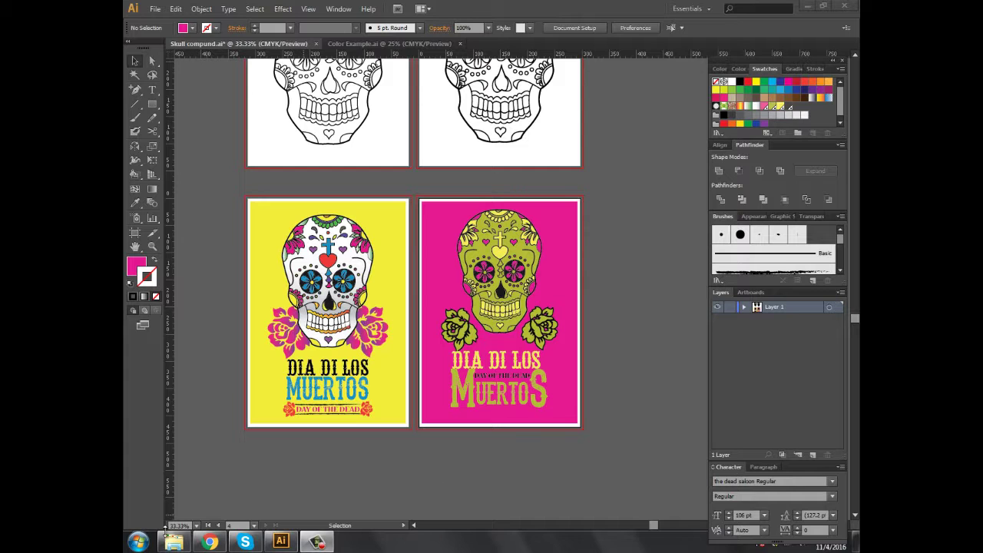
# Switch to Chrome to view the exported Skull compund.pdf poster and its printer's marks
pyautogui.click(209, 542)
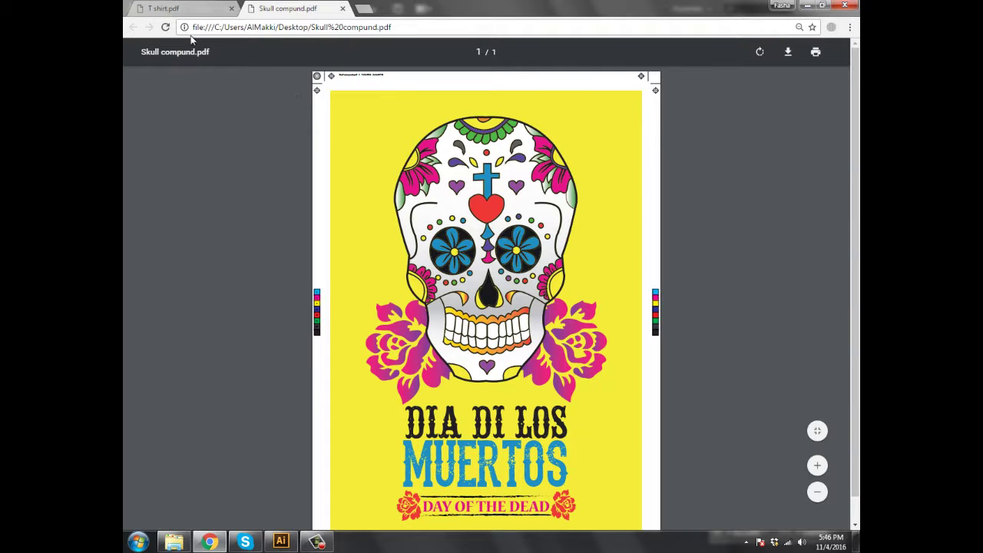
# Review the T shirt.pdf and Skull compund.pdf tabs, then minimize Chrome
pyautogui.click(154, 8)
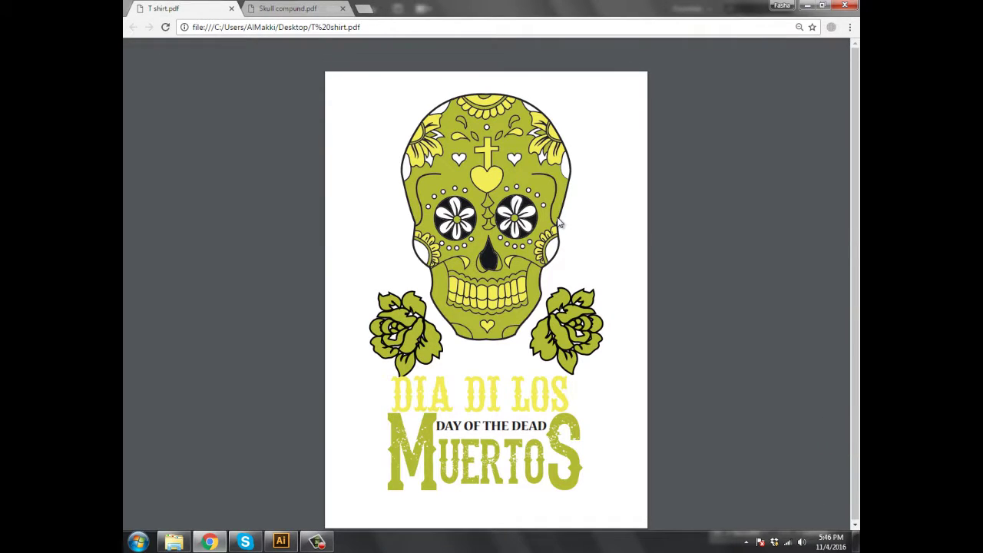
pyautogui.click(311, 8)
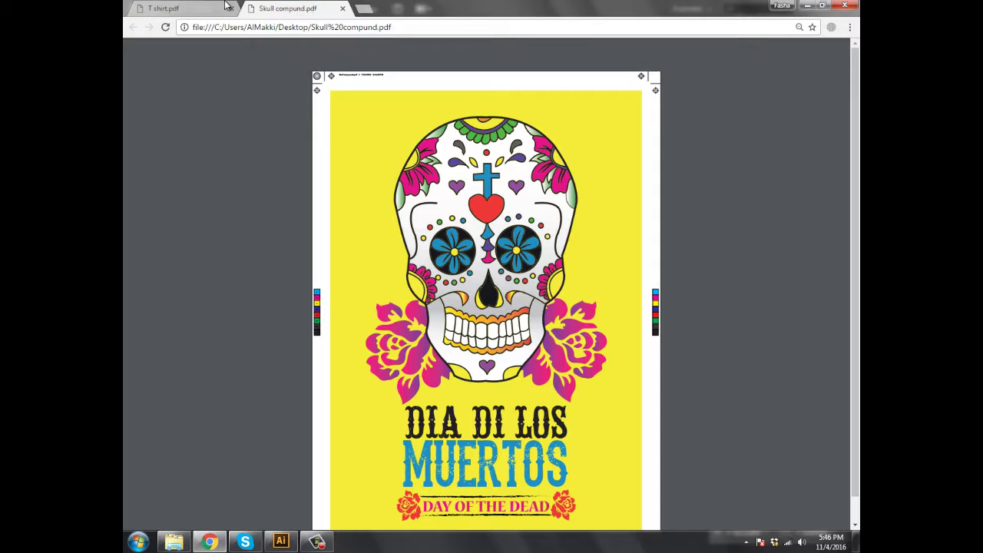
pyautogui.click(805, 6)
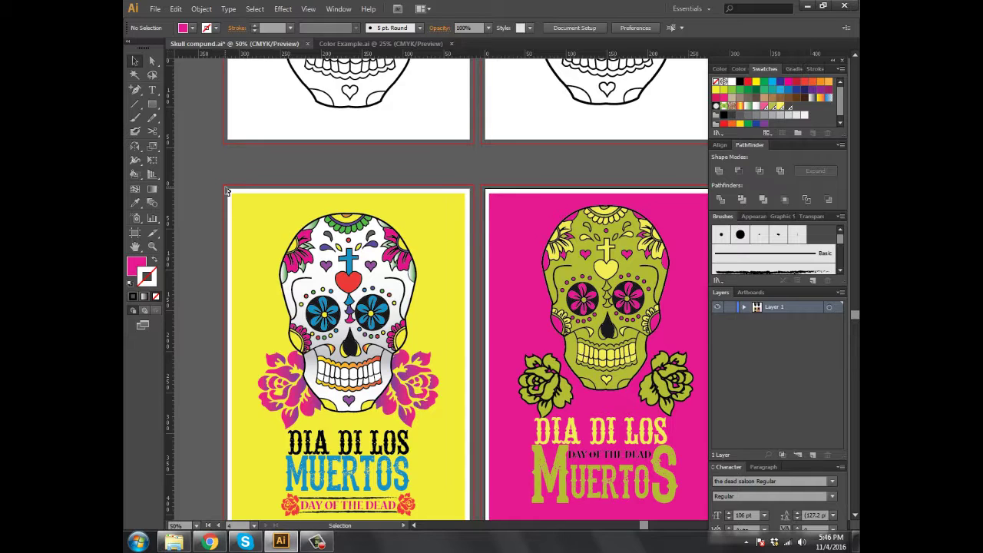
# In Document Setup, set units to millimetres and a 5 mm bleed on all four sides
pyautogui.click(156, 11)
pyautogui.click(246, 260)
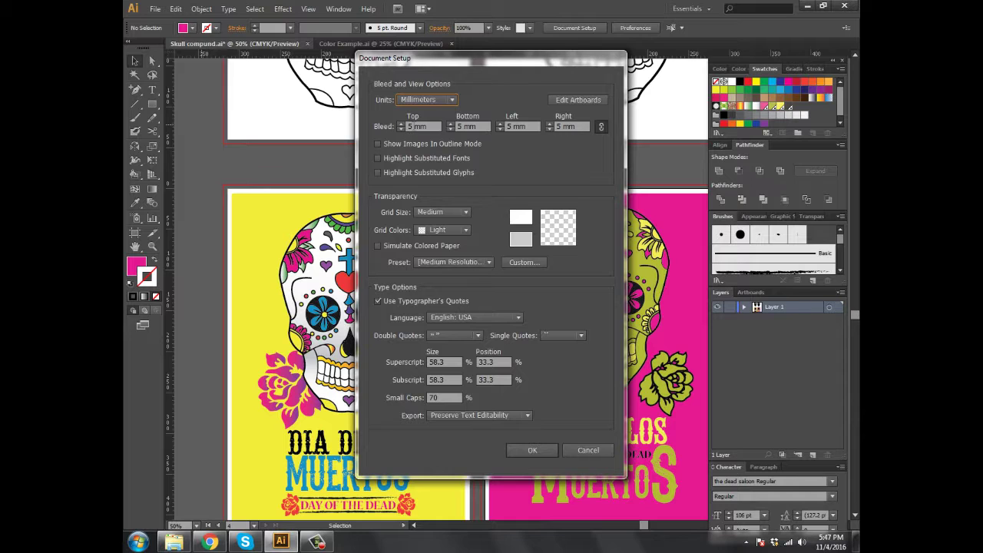
pyautogui.press('Tab')
pyautogui.click(533, 454)
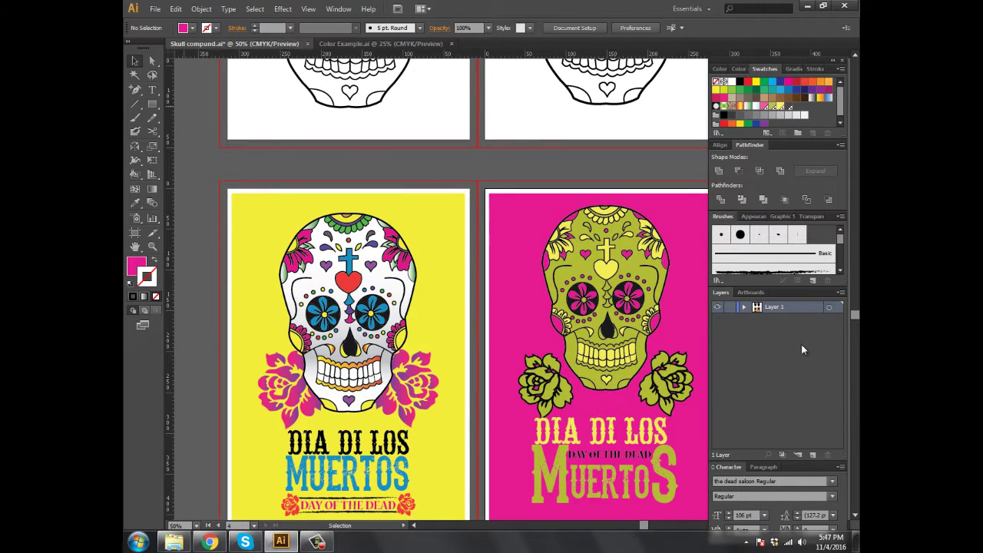
# Rearrange the artboards from the Artboards panel menu with wider spacing
pyautogui.click(751, 293)
pyautogui.click(841, 292)
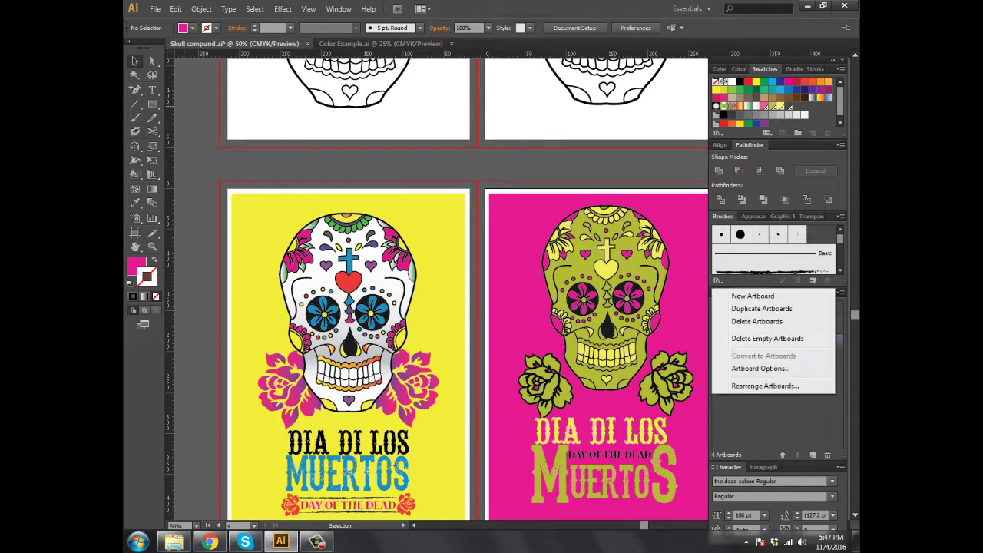
pyautogui.click(760, 385)
pyautogui.click(496, 322)
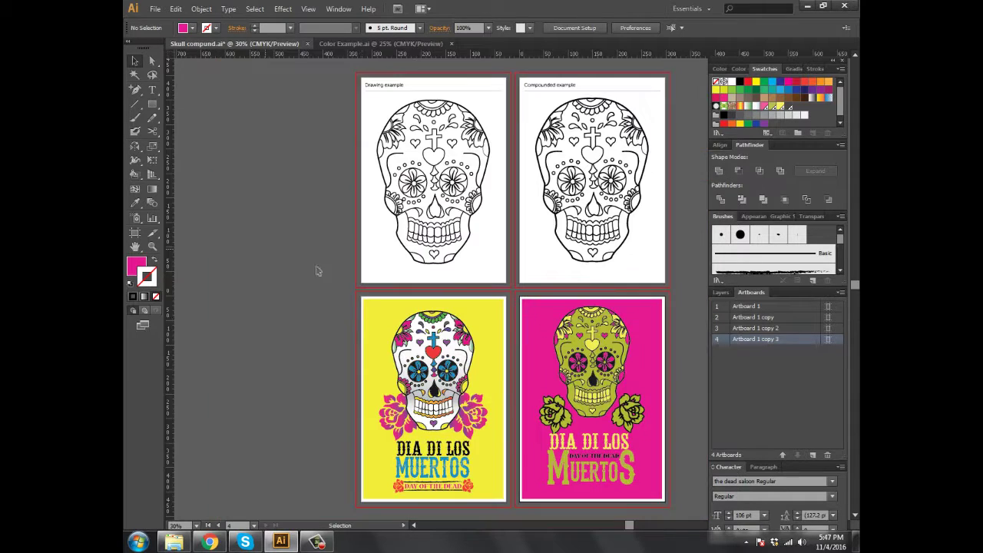
# Zoom and pan around the artboards to inspect the new gaps
pyautogui.hotkey('ctrl', '+')
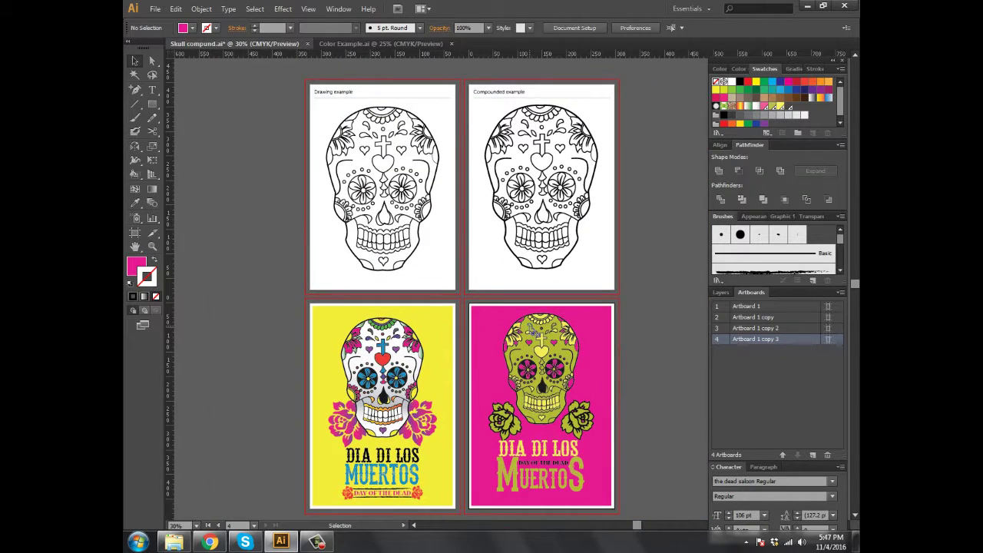
pyautogui.hotkey('ctrl', '+')
pyautogui.hotkey('ctrl', '+')
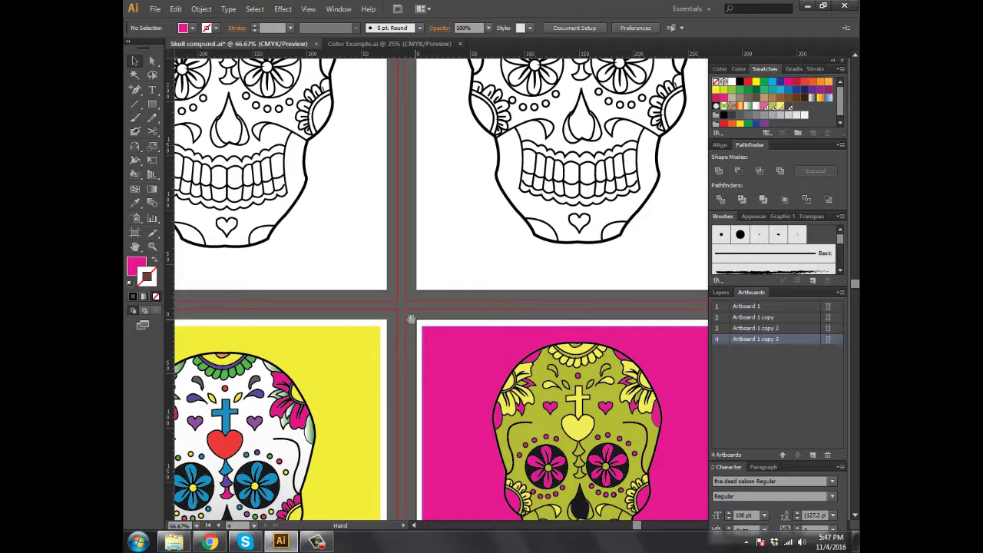
pyautogui.moveTo(420, 359); pyautogui.dragTo(433, 342)
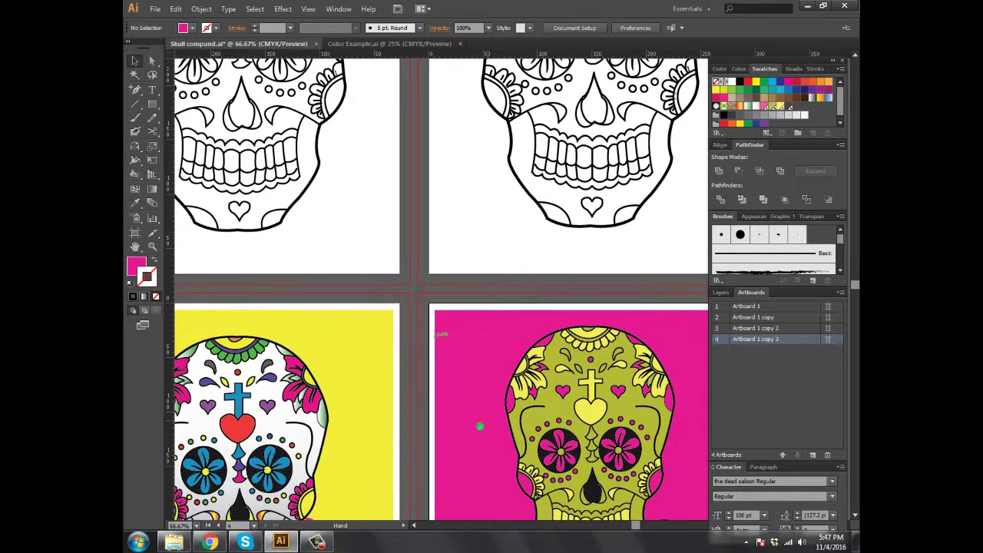
pyautogui.moveTo(410, 383); pyautogui.dragTo(455, 351)
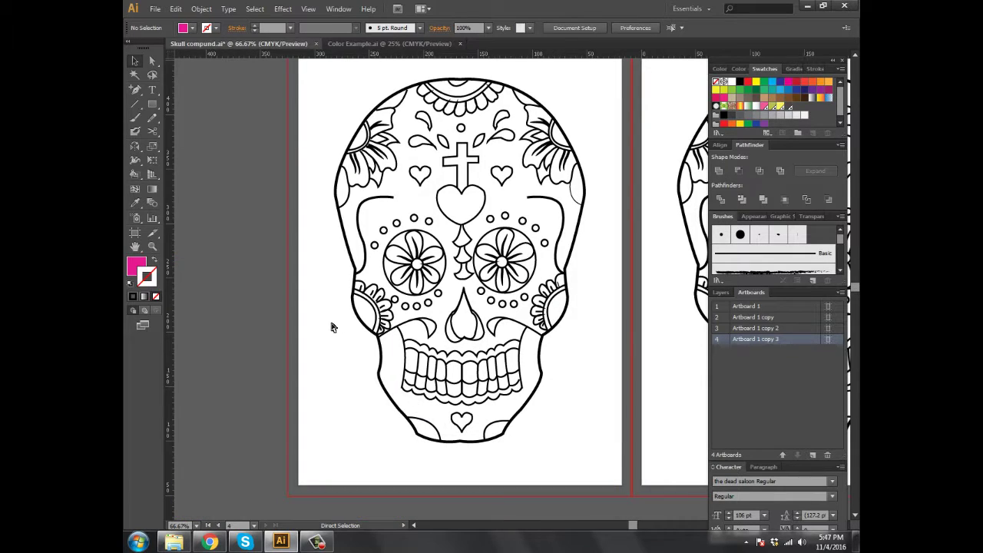
pyautogui.scroll(-3, 407, 361)
pyautogui.scroll(-3, 404, 364)
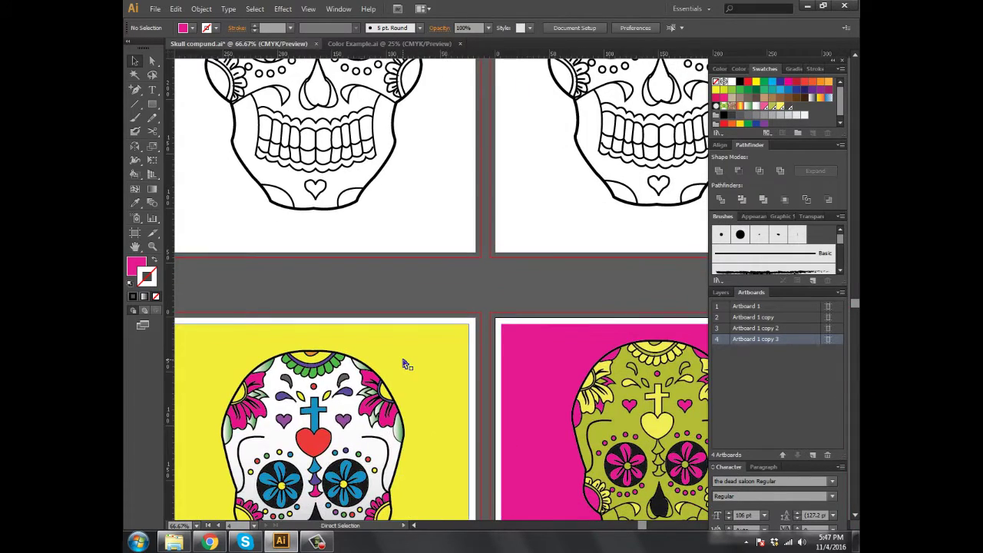
pyautogui.hotkey('ctrl', '-')
pyautogui.moveTo(419, 361); pyautogui.dragTo(423, 288)
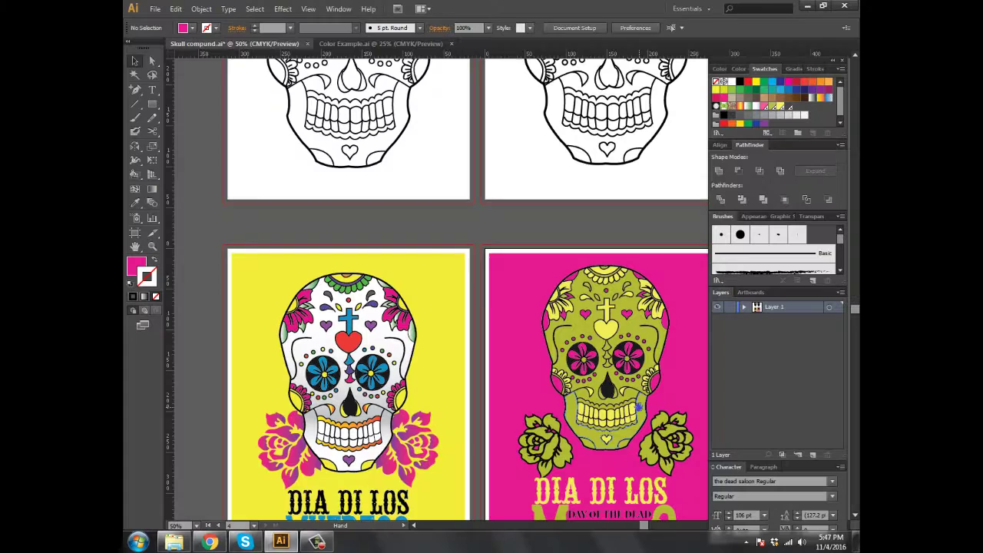
# Rename Layer 1 to Poster Design
pyautogui.hotkey('ctrl', '-')
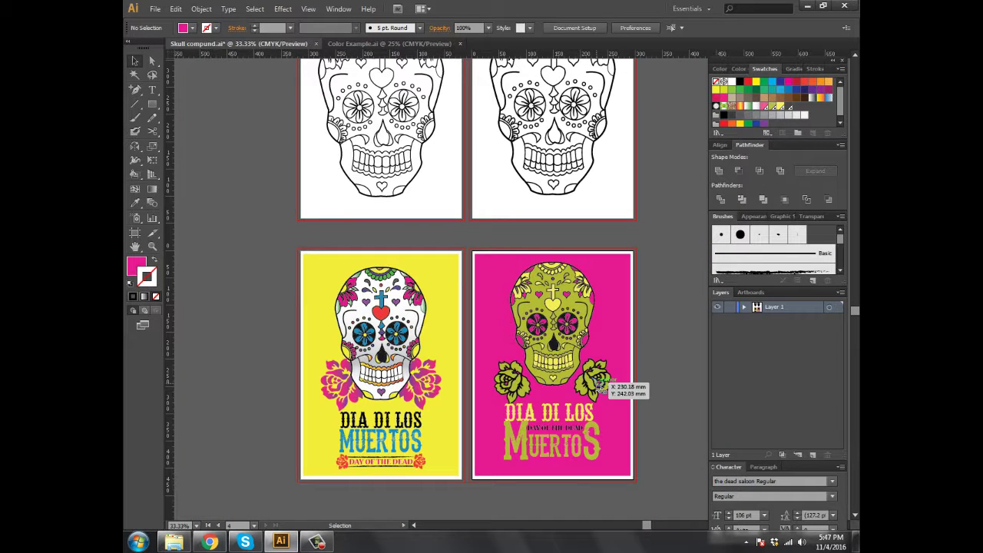
pyautogui.doubleClick(774, 307)
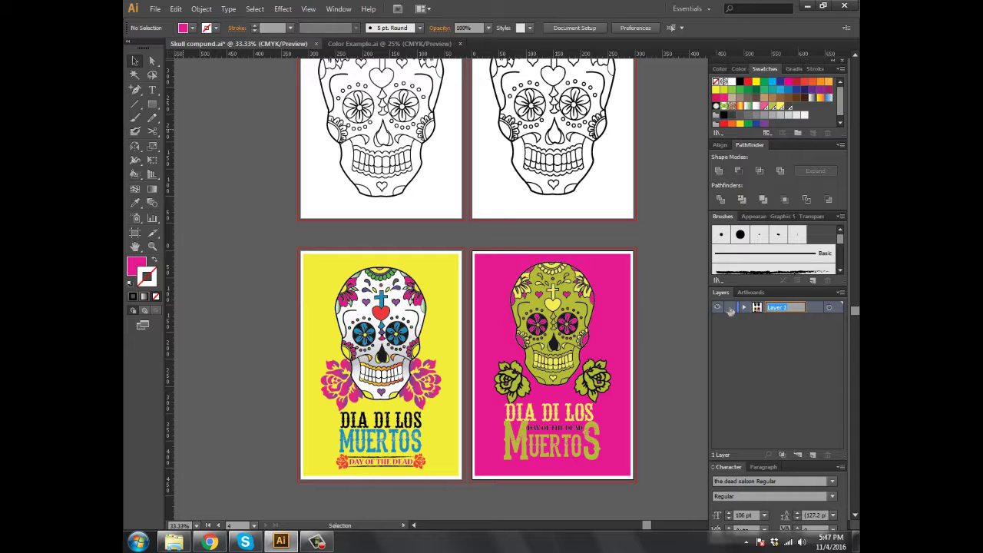
pyautogui.write('Poste')
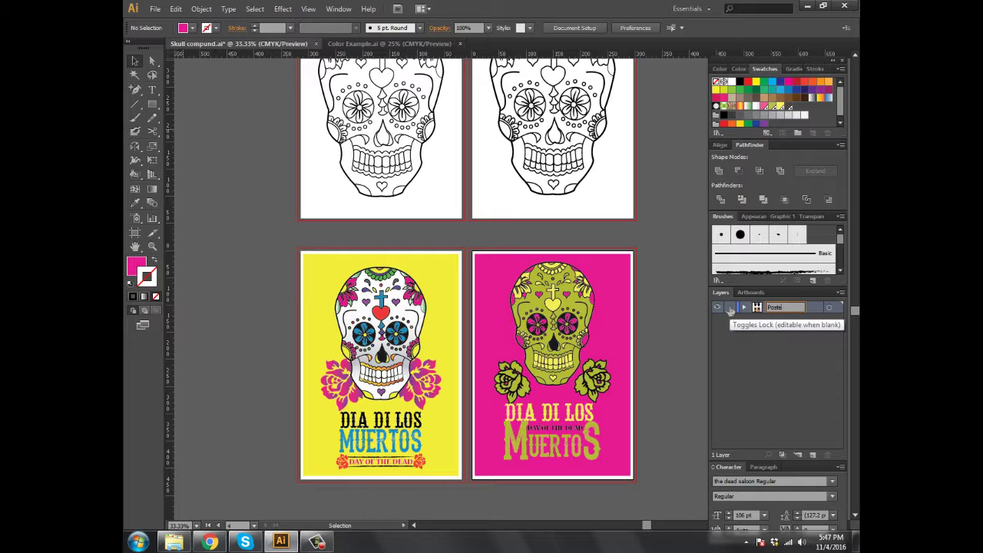
pyautogui.write('r Design')
pyautogui.press('Return')
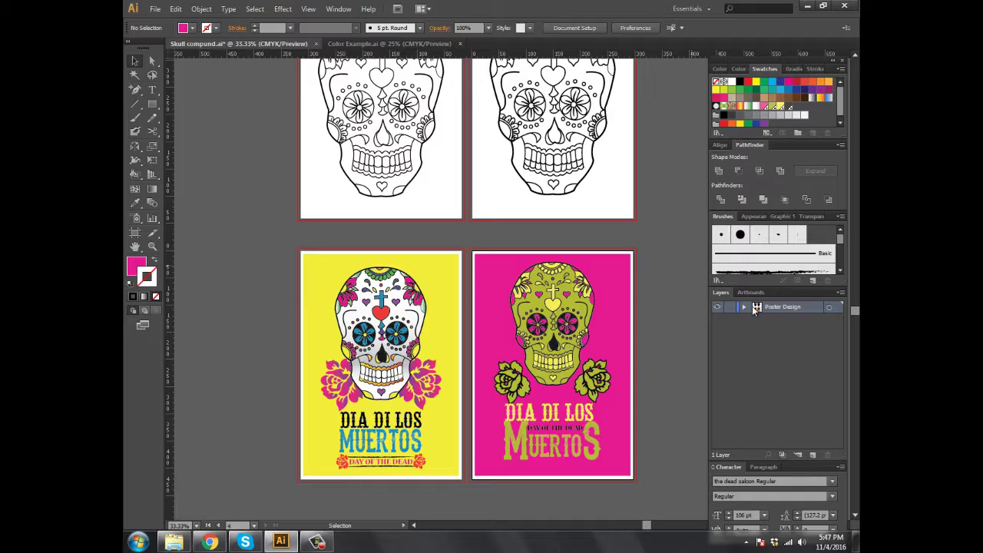
# Move the pink artwork onto a new layer on the bottom-right artboard, renaming it T-shirt design
pyautogui.moveTo(468, 244); pyautogui.dragTo(649, 498)
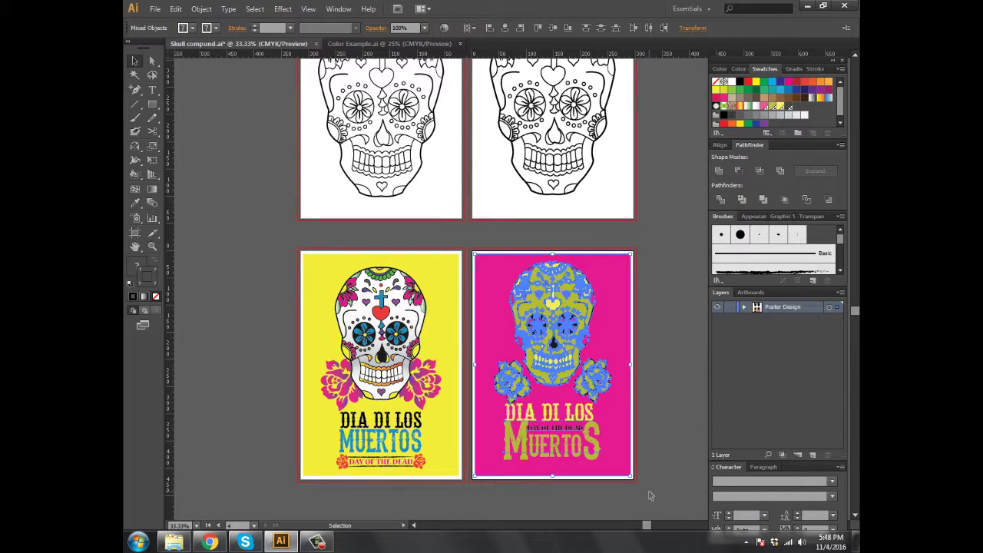
pyautogui.press('Delete')
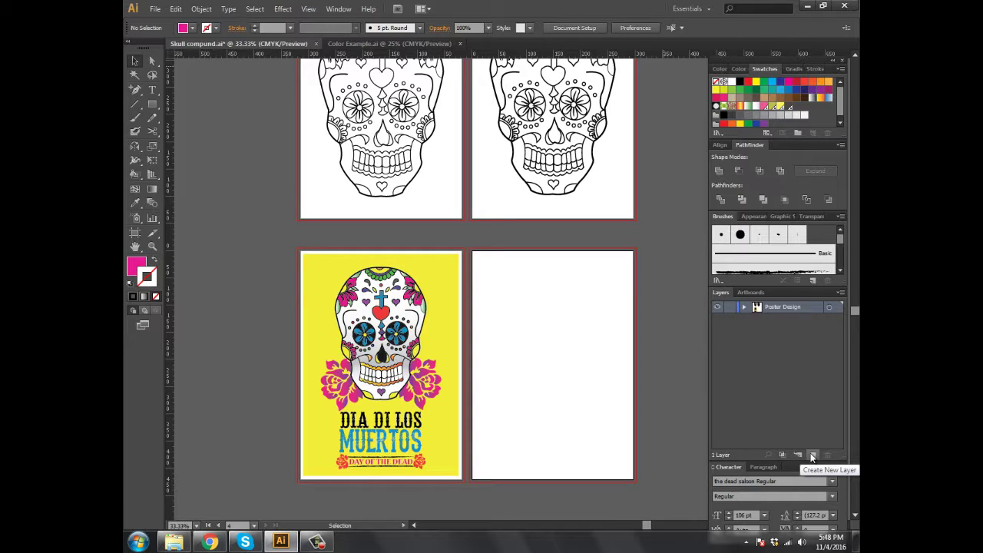
pyautogui.click(803, 456)
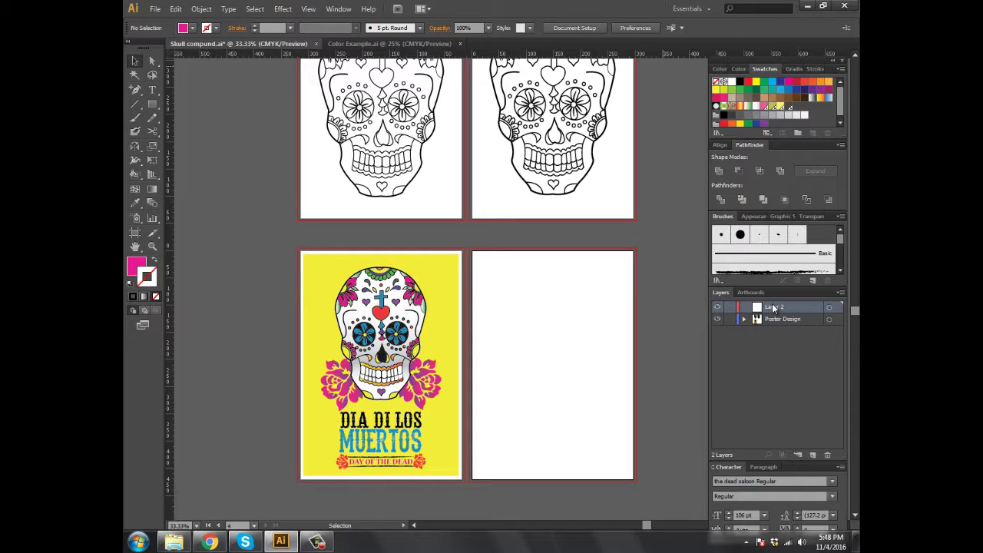
pyautogui.hotkey('ctrl', 'v')
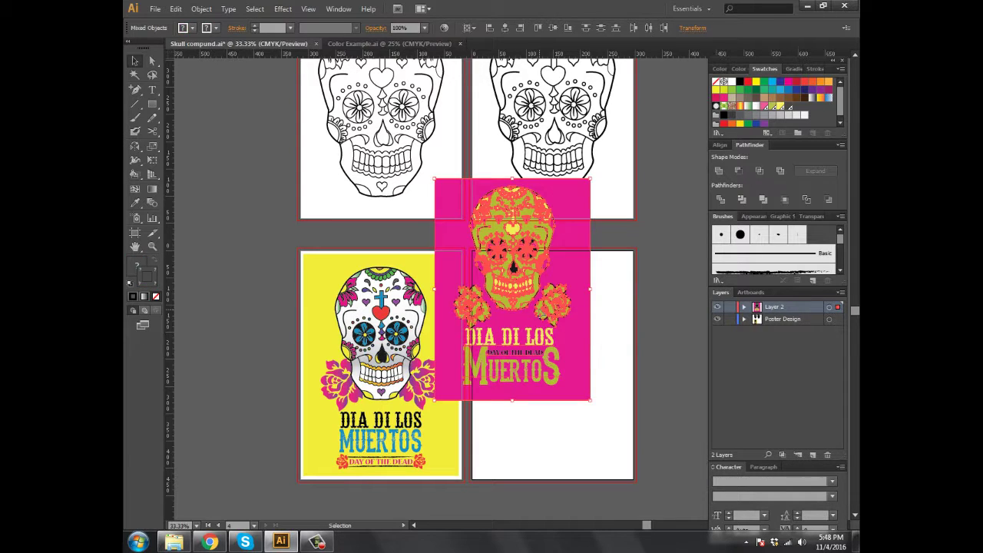
pyautogui.moveTo(542, 314); pyautogui.dragTo(583, 388)
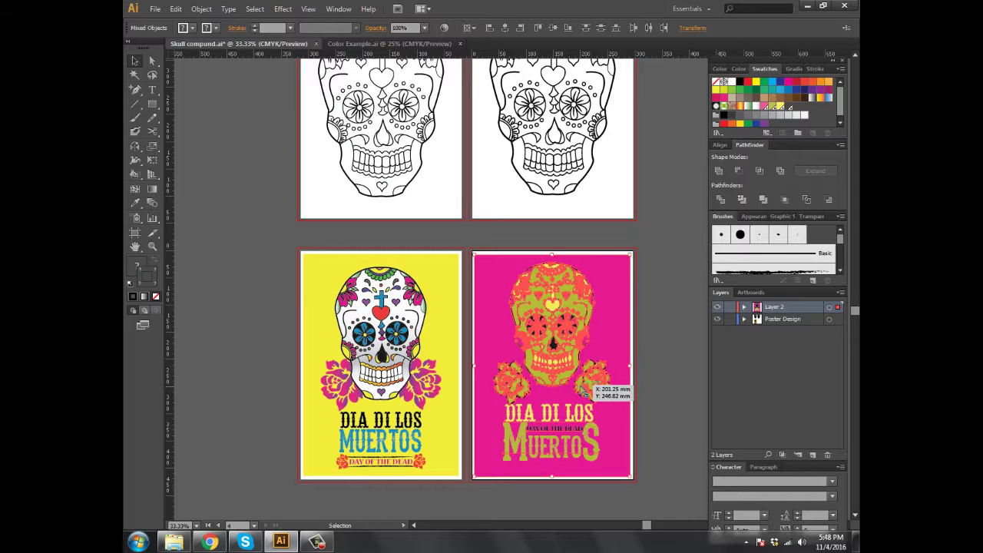
pyautogui.moveTo(584, 391); pyautogui.dragTo(584, 388)
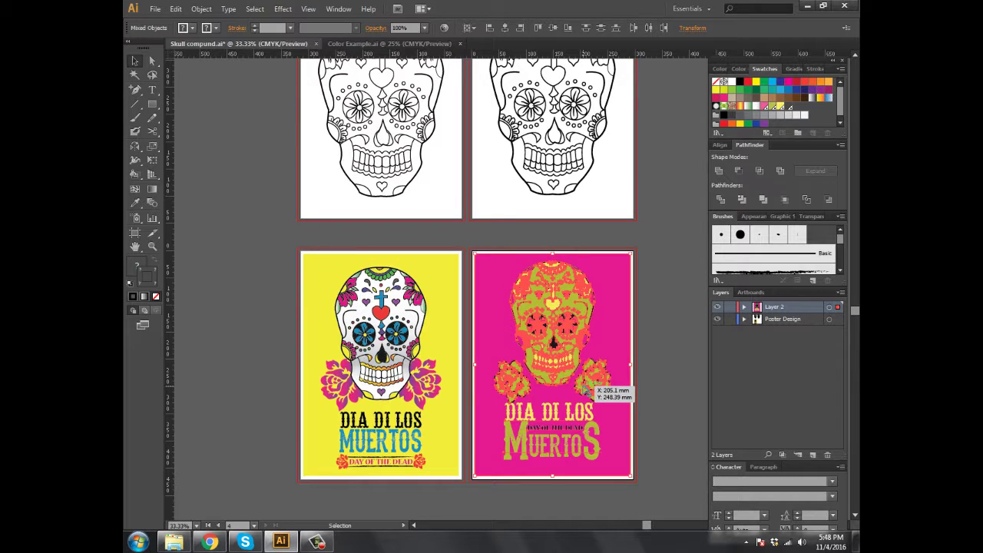
pyautogui.click(658, 401)
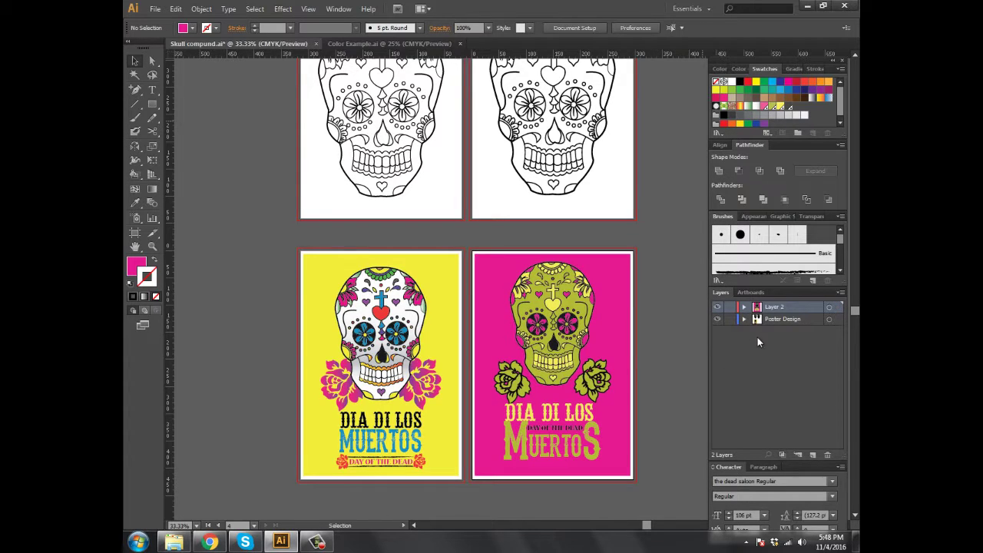
pyautogui.doubleClick(774, 307)
pyautogui.write('T')
pyautogui.write(' des')
pyautogui.write('n')
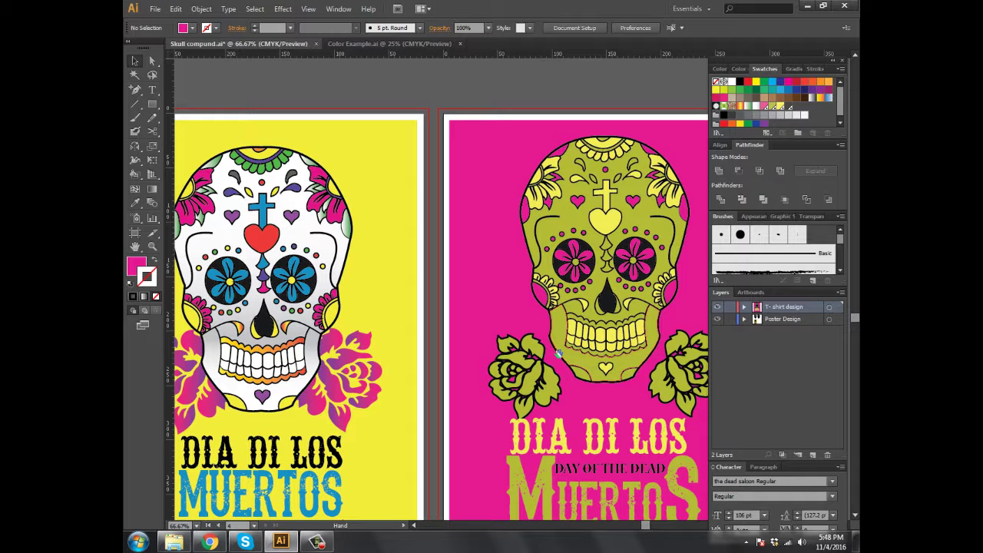
# Convert the poster's DIA DI LOS MUERTOS title text to outlines
pyautogui.scroll(1, 326, 375)
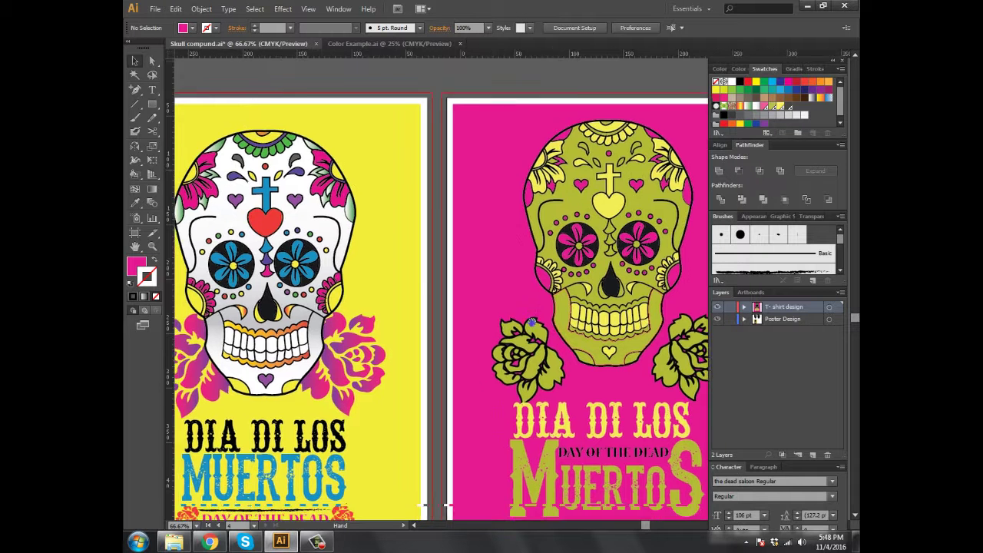
pyautogui.scroll(1, 327, 375)
pyautogui.scroll(1, 326, 375)
pyautogui.click(327, 377)
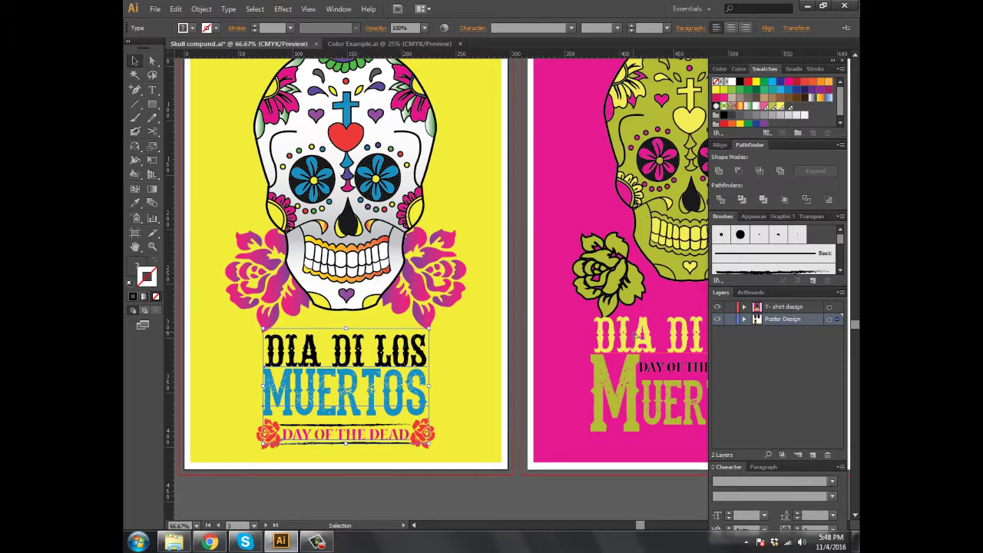
pyautogui.click(662, 376)
pyautogui.click(614, 392)
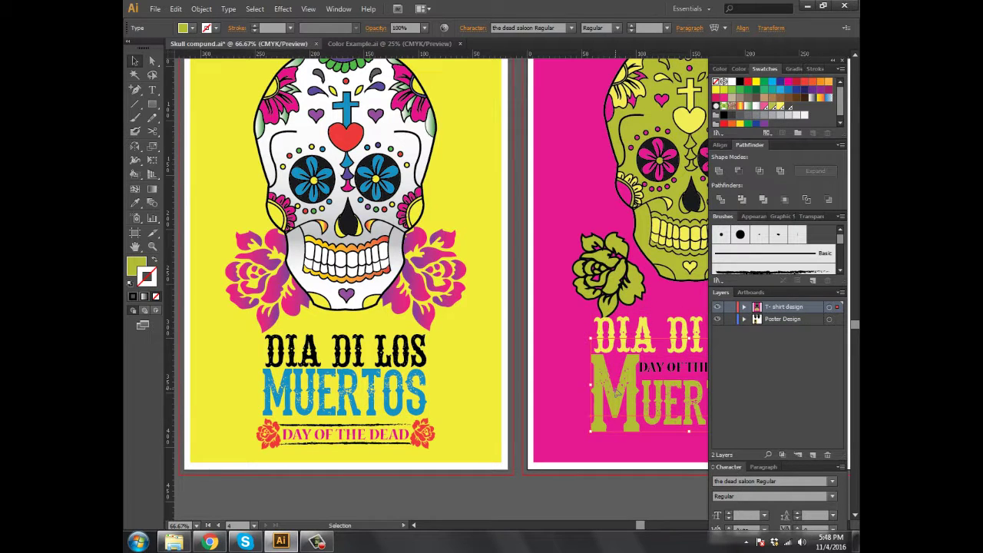
pyautogui.click(280, 359)
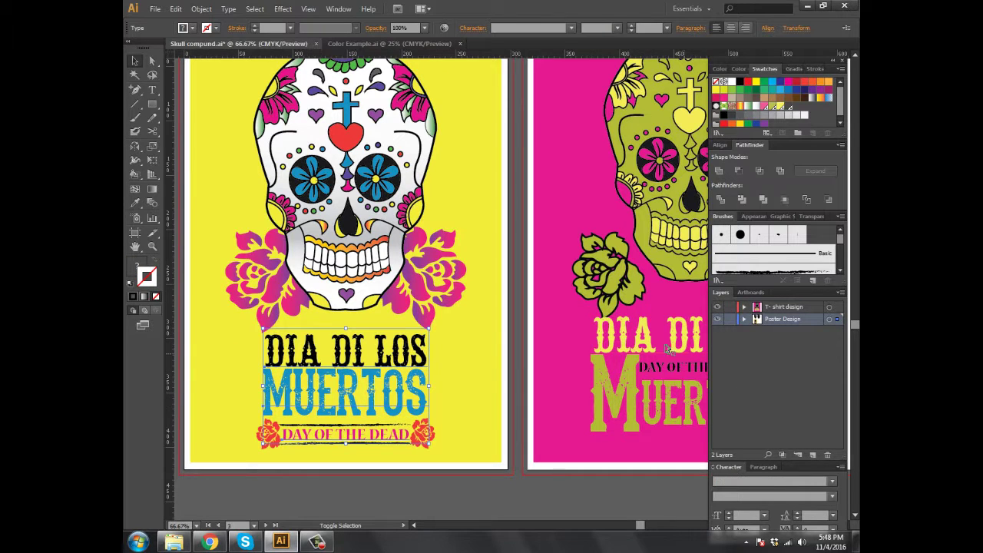
pyautogui.click(636, 340)
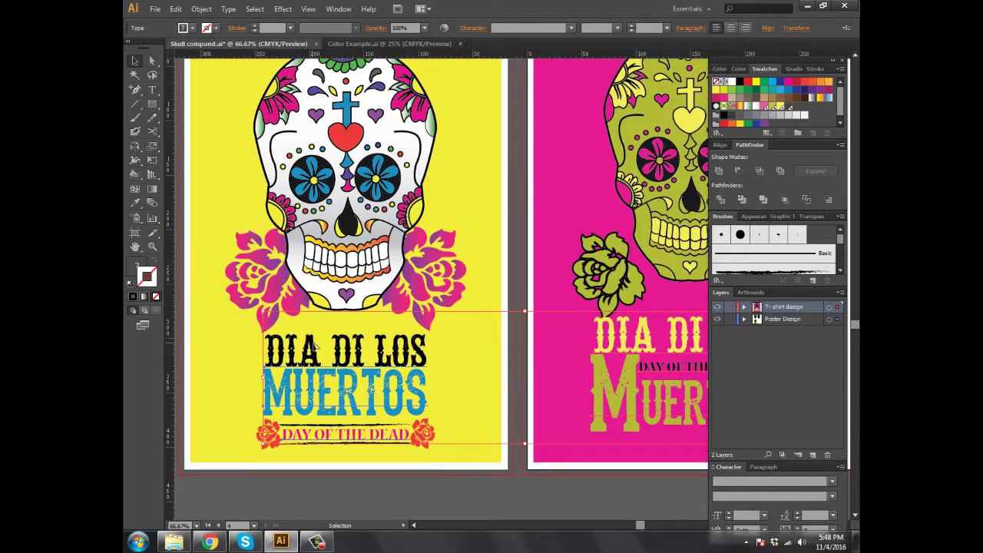
pyautogui.rightClick(329, 381)
pyautogui.click(372, 461)
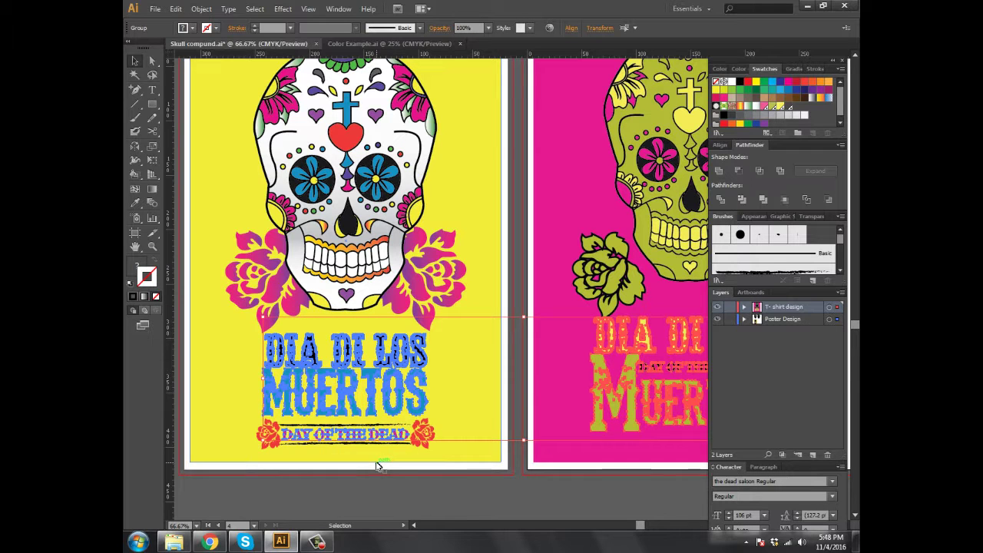
pyautogui.moveTo(586, 498); pyautogui.dragTo(510, 500)
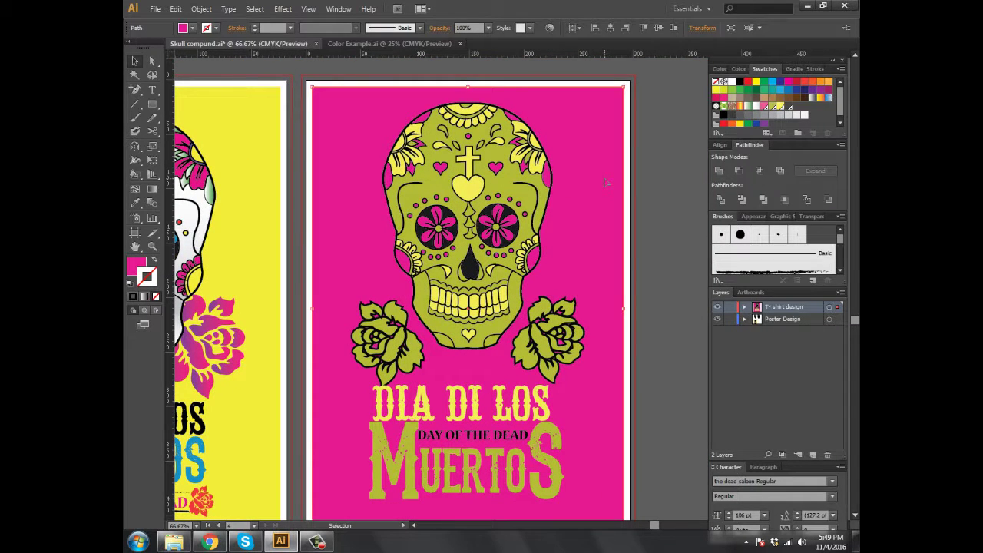
pyautogui.press('Delete')
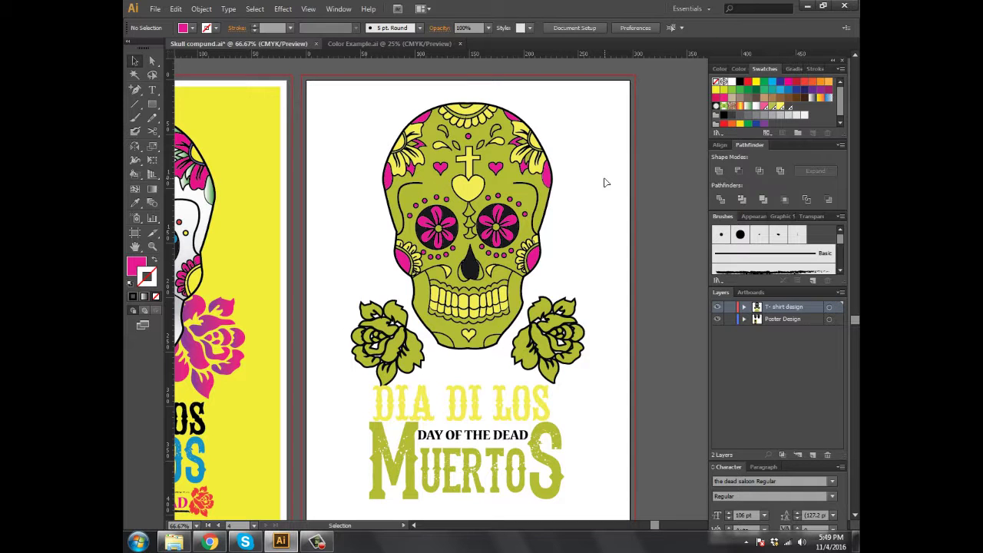
pyautogui.hotkey('ctrl', '1')
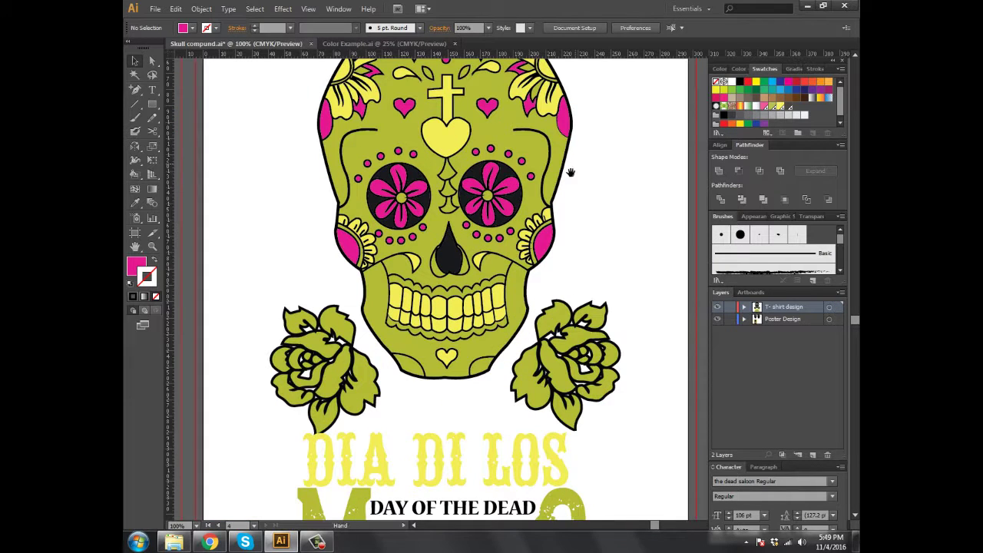
pyautogui.scroll(3, 499, 207)
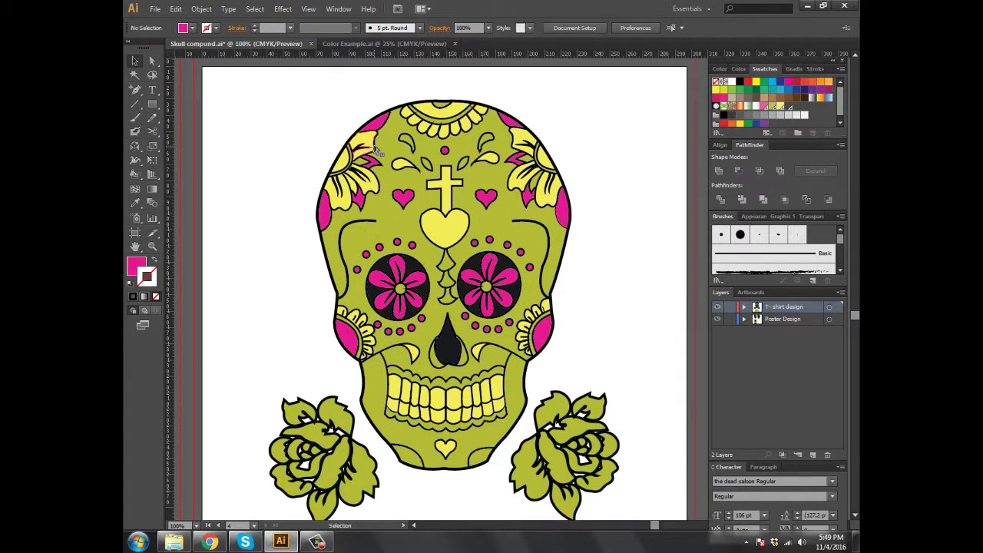
pyautogui.hotkey('ctrl', '-')
pyautogui.hotkey('ctrl', '-')
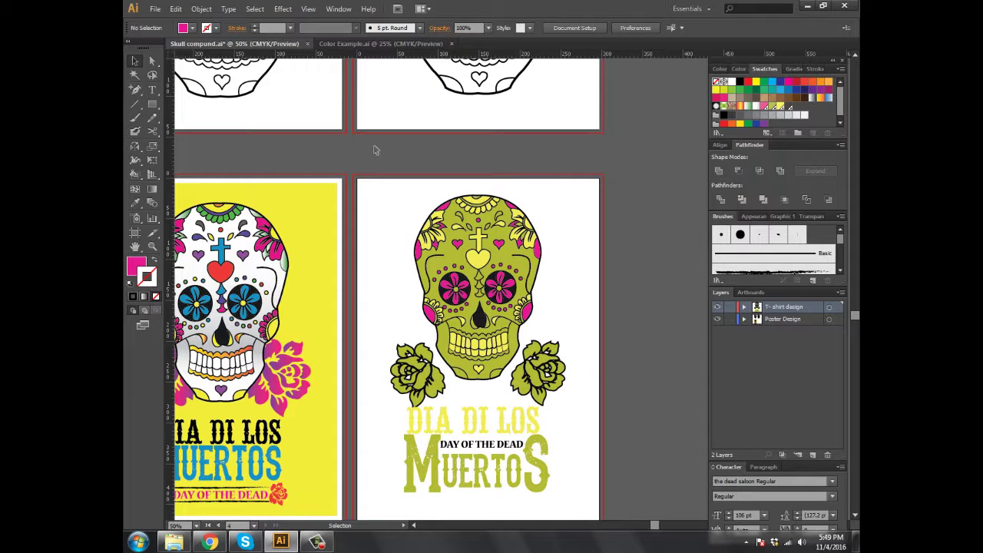
pyautogui.moveTo(532, 394); pyautogui.dragTo(562, 389)
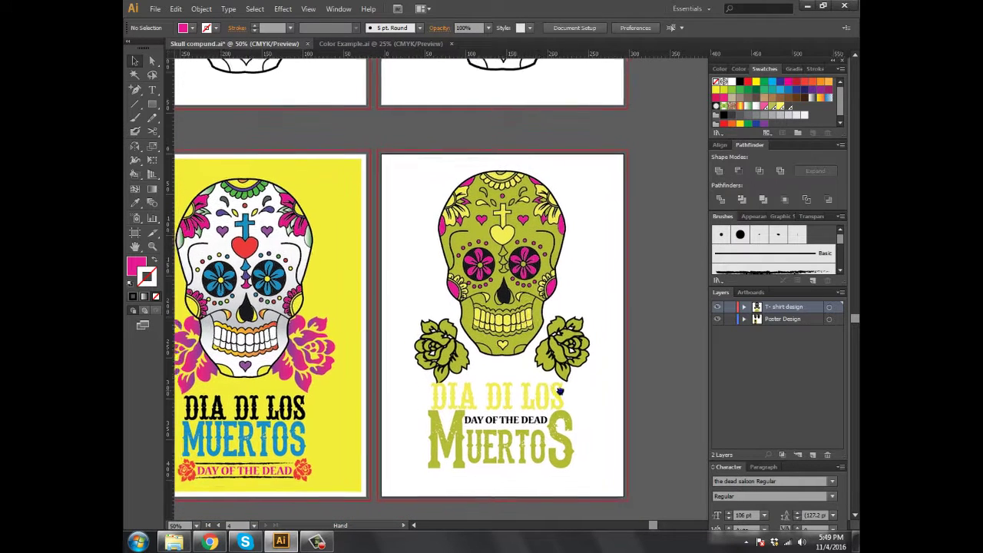
pyautogui.moveTo(547, 233); pyautogui.dragTo(531, 261)
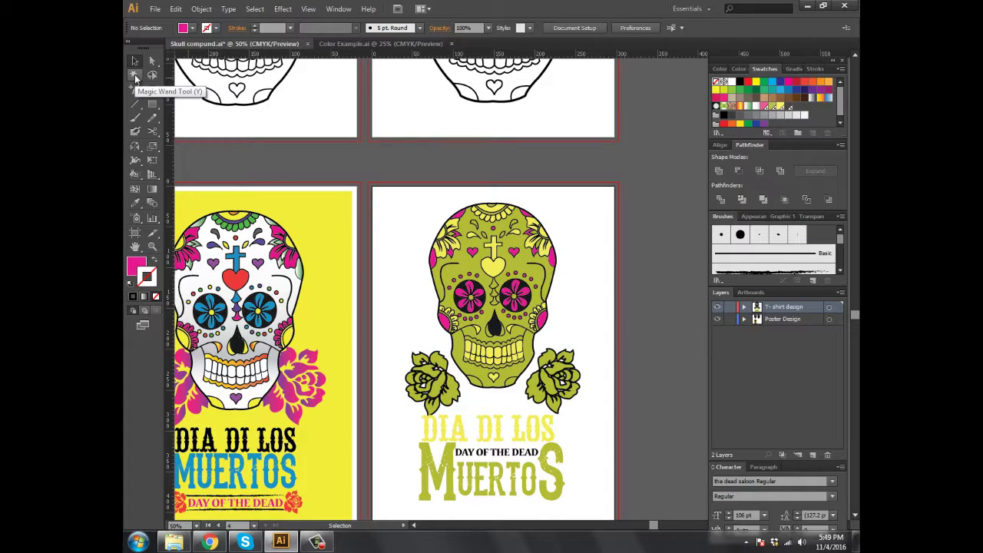
# Ungroup the T-shirt artwork twice, separating the green skull from its two roses
pyautogui.click(135, 74)
pyautogui.click(469, 326)
pyautogui.rightClick(466, 326)
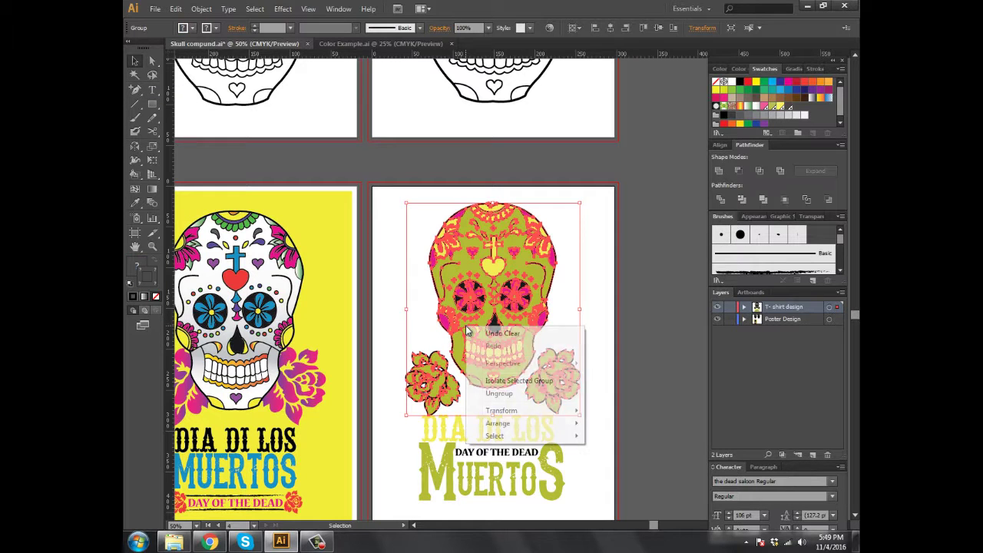
pyautogui.click(493, 393)
pyautogui.click(514, 335)
pyautogui.rightClick(514, 335)
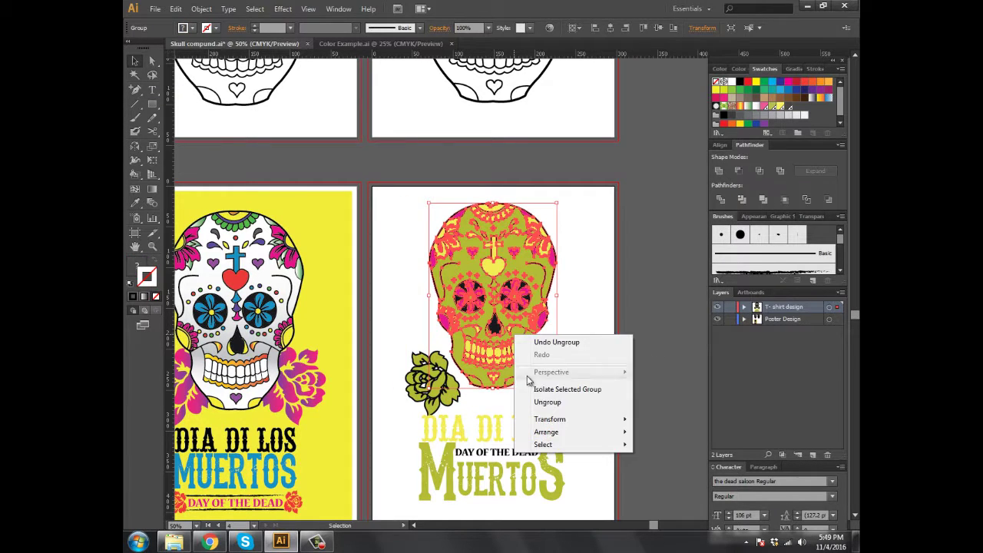
pyautogui.click(546, 401)
# Keep the skull as a compound path and select its jaw and teeth part
pyautogui.click(576, 340)
pyautogui.click(530, 351)
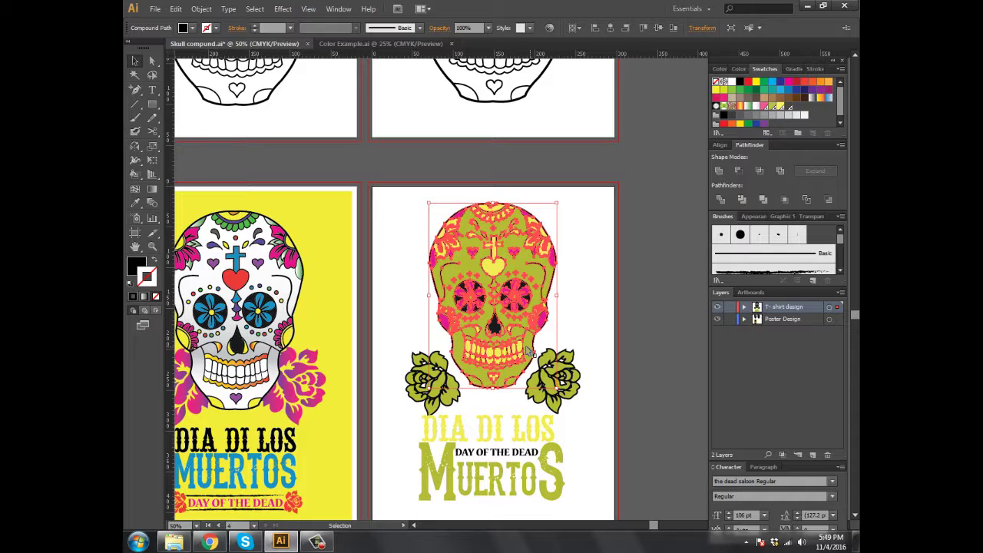
pyautogui.rightClick(527, 351)
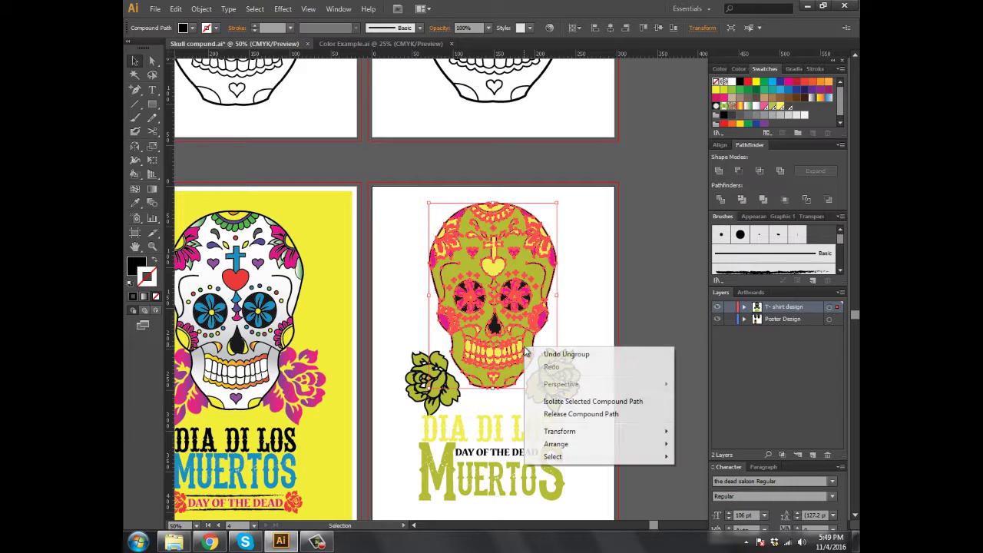
pyautogui.click(555, 336)
pyautogui.click(529, 342)
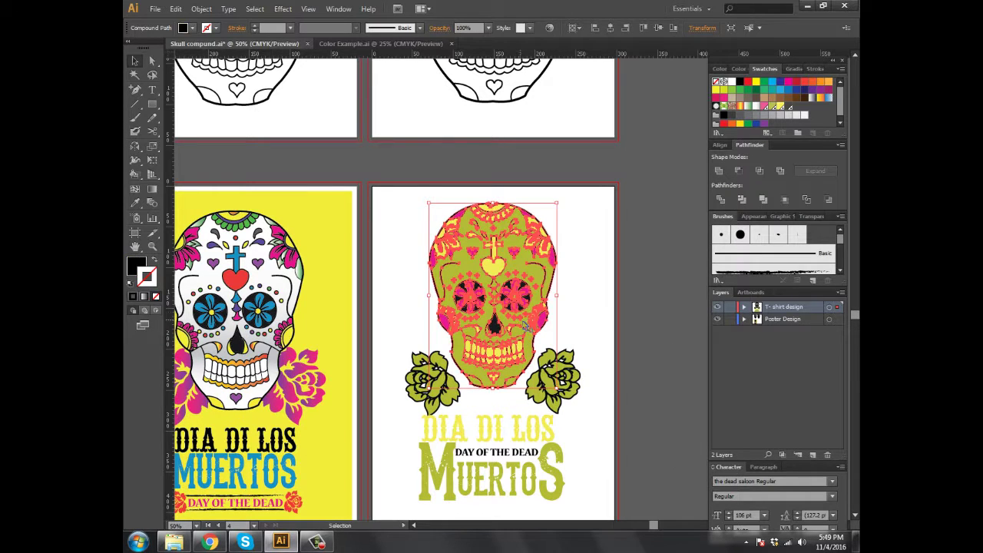
# Select all pink shapes on the T-shirt skull with the Magic Wand and delete them
pyautogui.press('a')
pyautogui.hotkey('ctrl', 'shift', 'a')
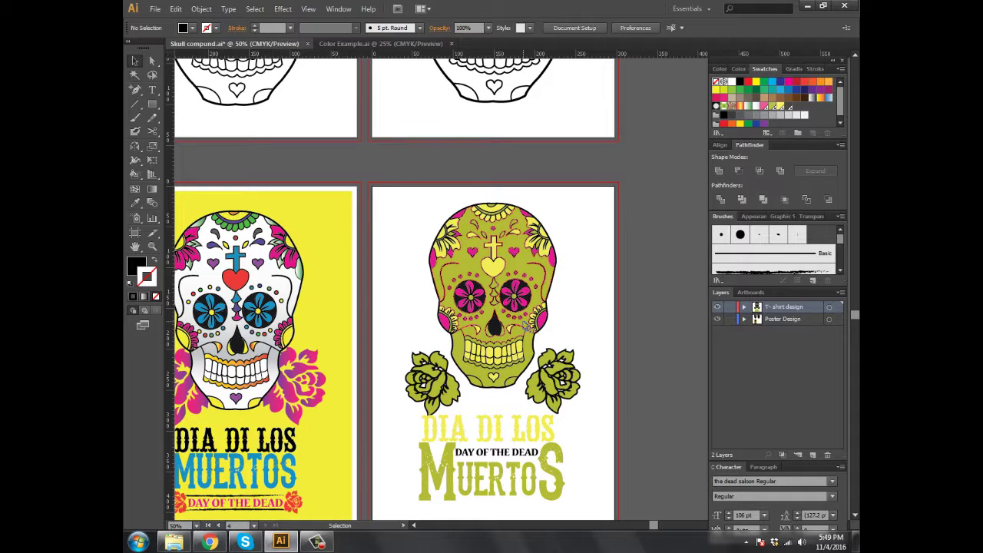
pyautogui.click(134, 75)
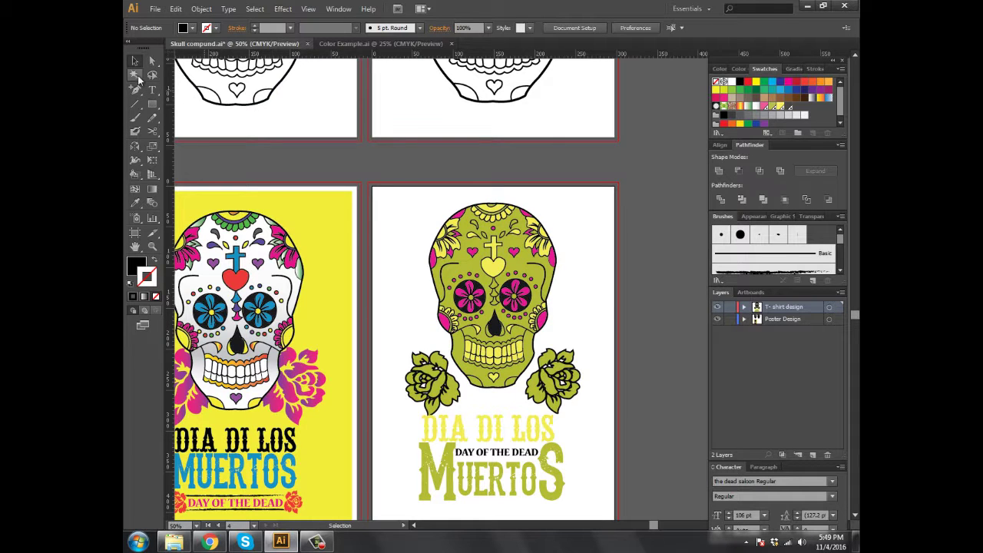
pyautogui.click(516, 286)
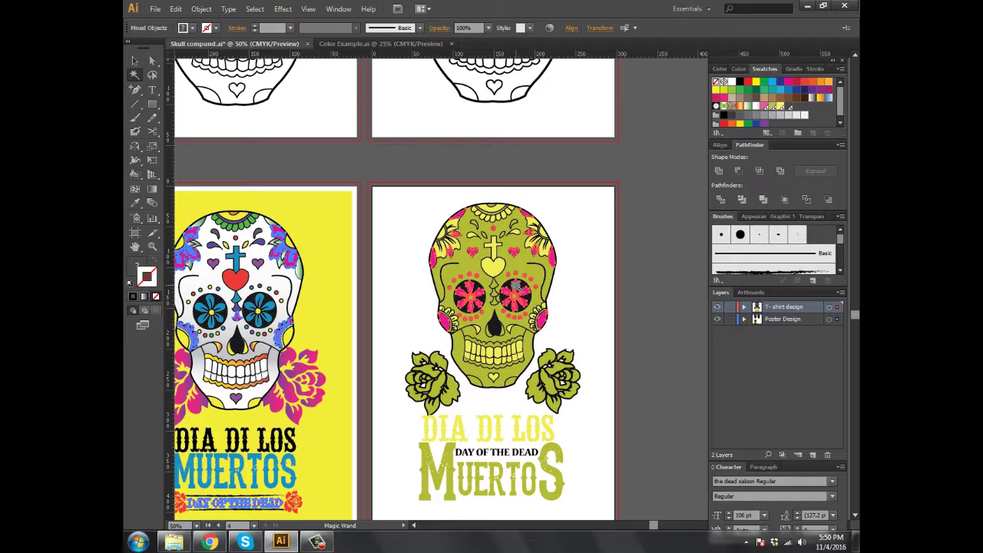
pyautogui.press('Delete')
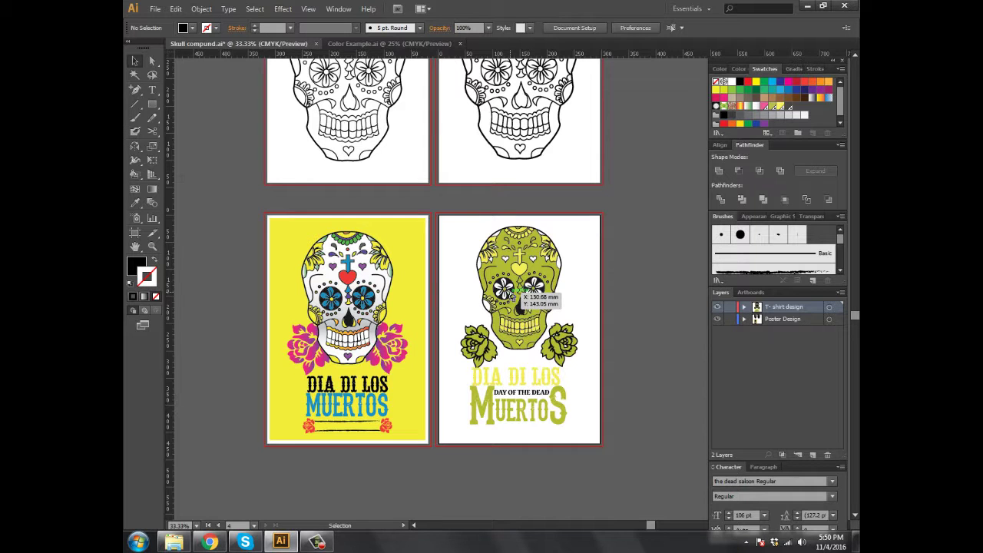
# Marquee-select both lower artboards' artwork, deselect, and open the File menu
pyautogui.moveTo(219, 191); pyautogui.dragTo(629, 461)
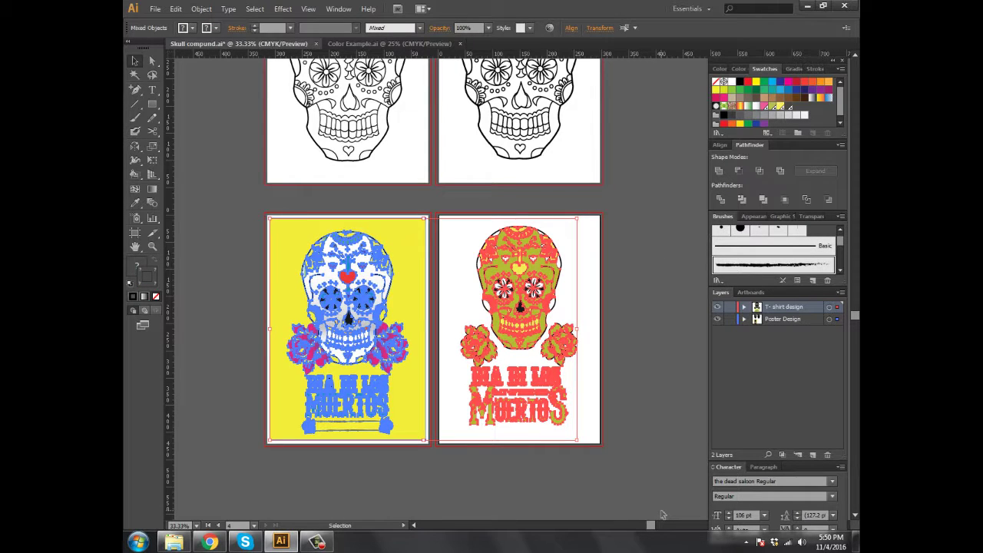
pyautogui.click(291, 469)
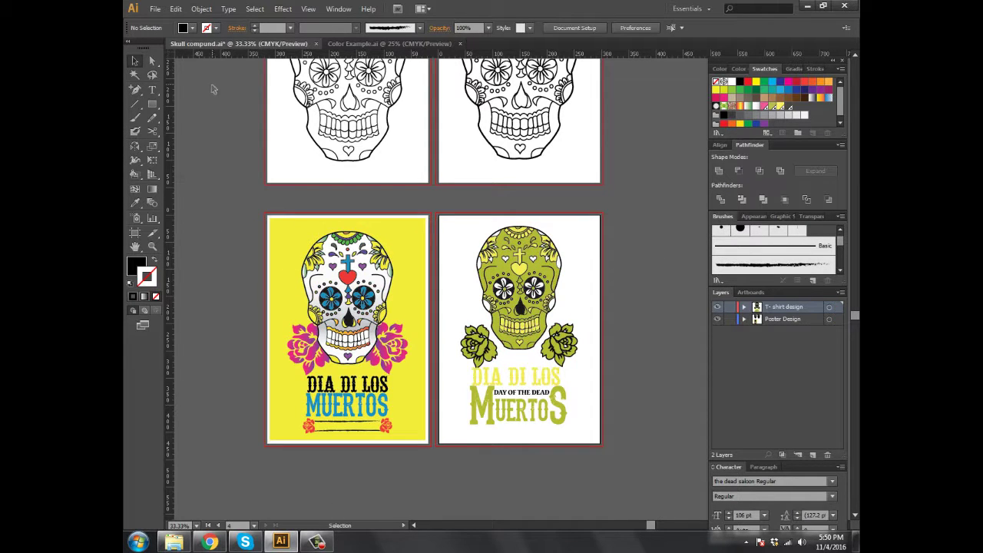
pyautogui.click(154, 9)
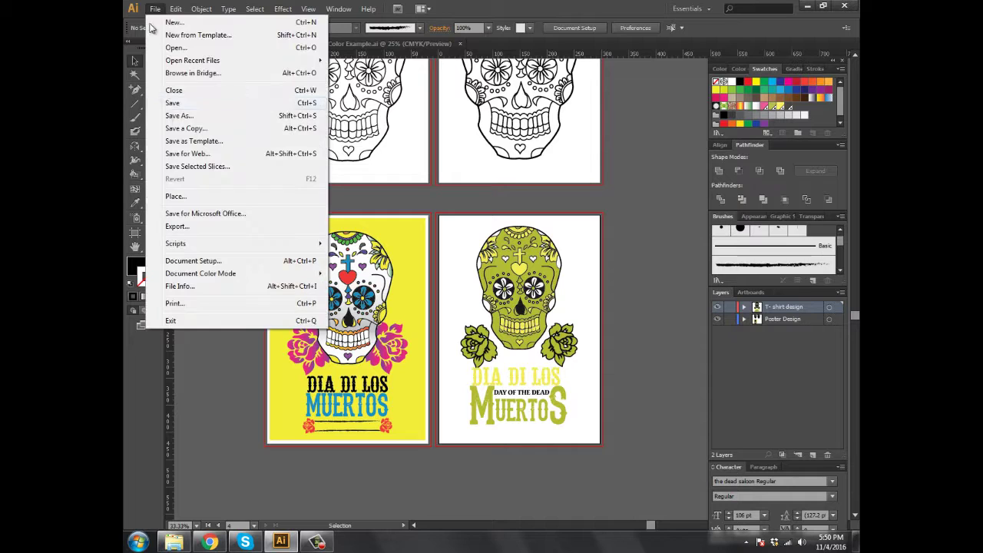
# Start a Save As named Poster Design with Adobe PDF as the format
pyautogui.click(192, 116)
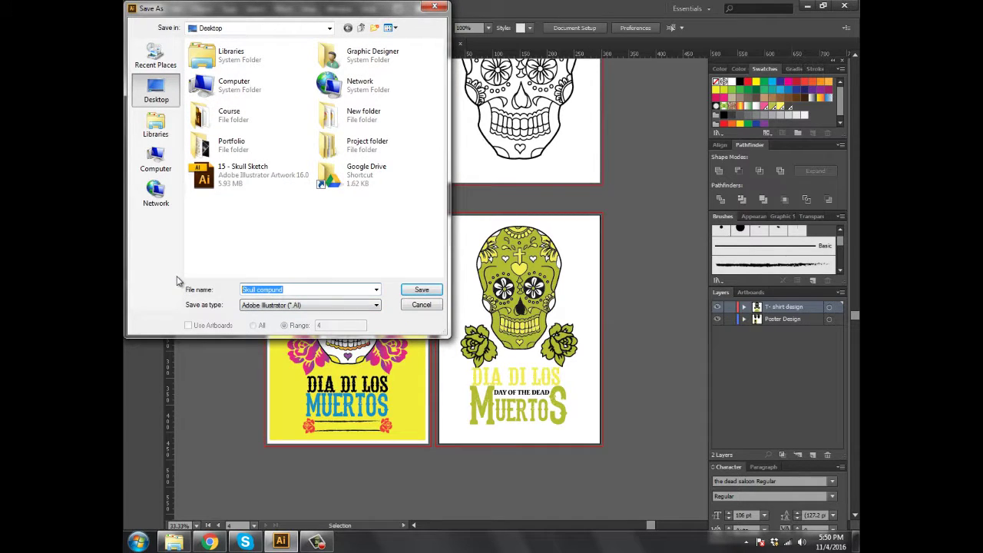
pyautogui.write('Poster ')
pyautogui.write('Design')
pyautogui.click(289, 307)
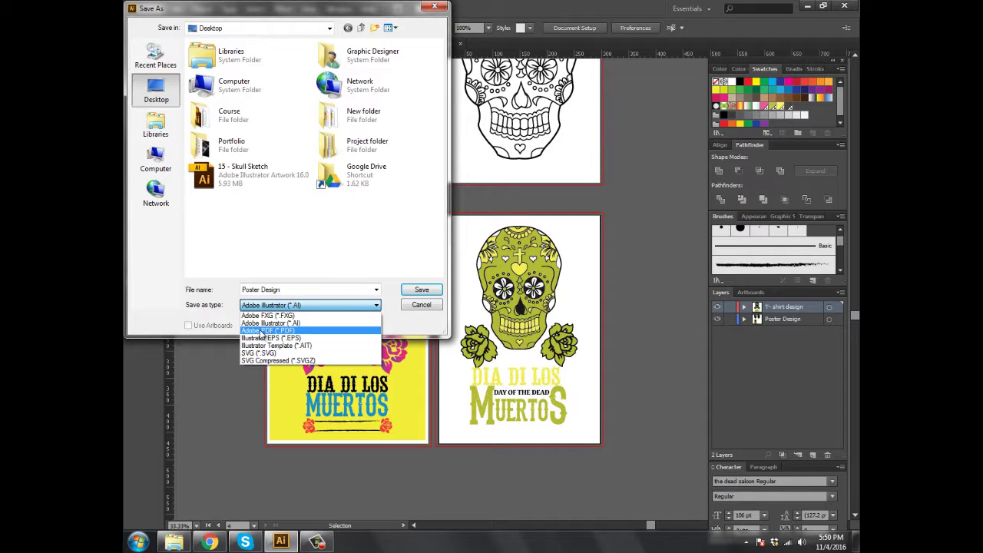
pyautogui.click(261, 331)
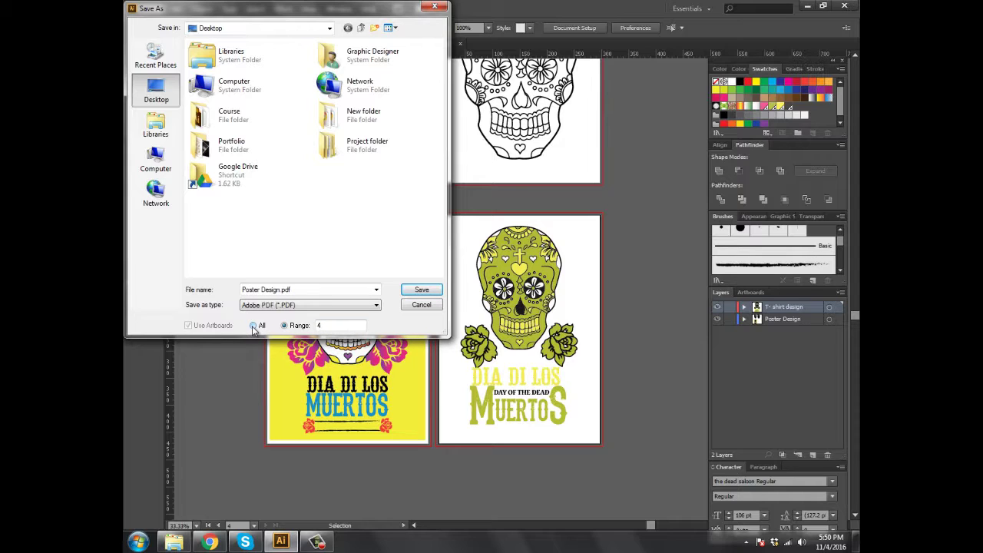
# Limit the saved PDF to artboard range 3
pyautogui.click(254, 326)
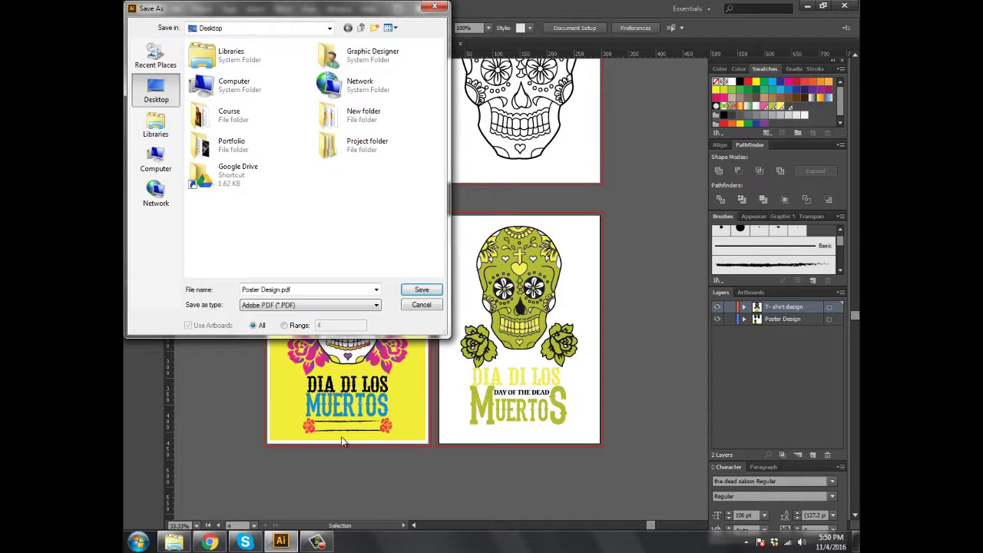
pyautogui.click(285, 326)
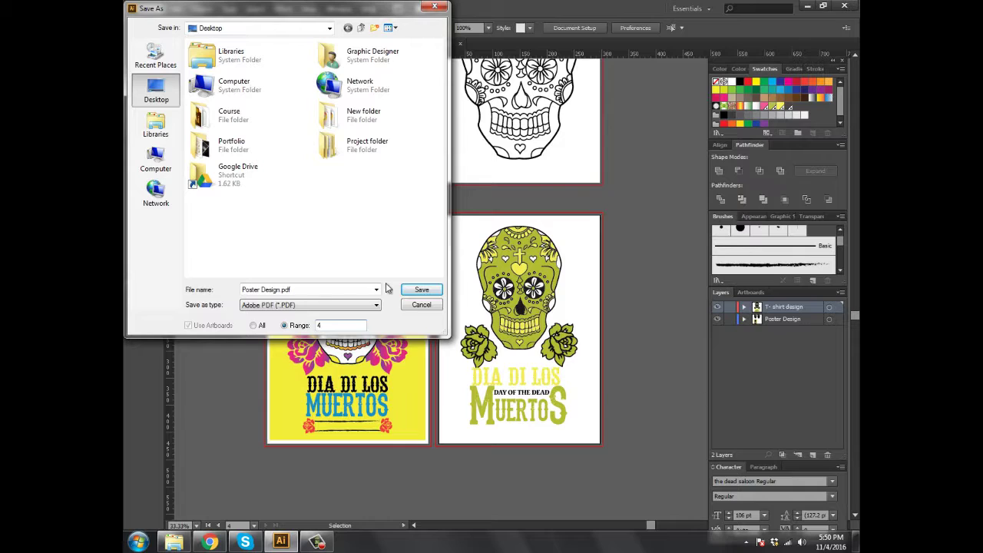
pyautogui.moveTo(343, 325); pyautogui.dragTo(259, 321)
pyautogui.click(257, 308)
pyautogui.write('3')
# Confirm the save and keep the High Quality Print PDF preset
pyautogui.click(420, 291)
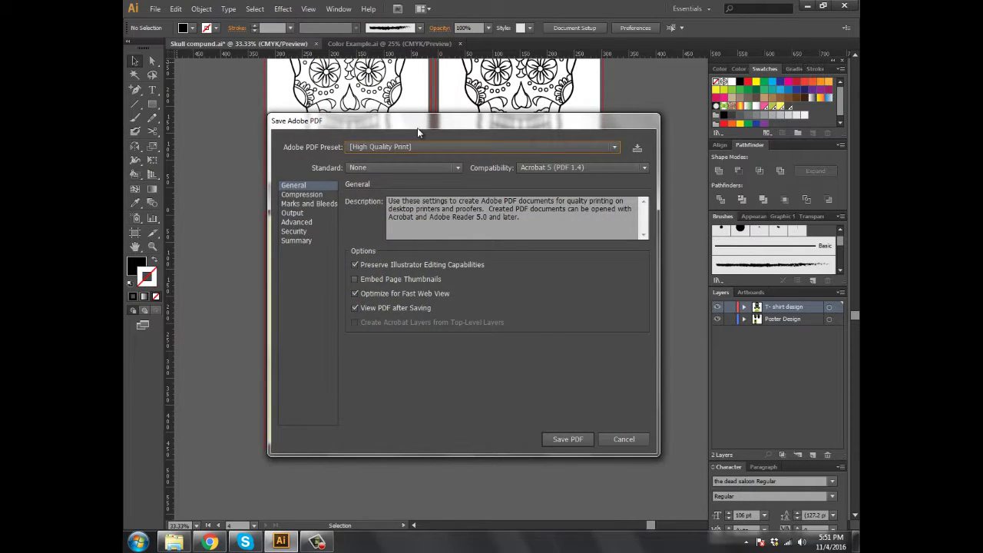
pyautogui.moveTo(417, 127); pyautogui.dragTo(430, 142)
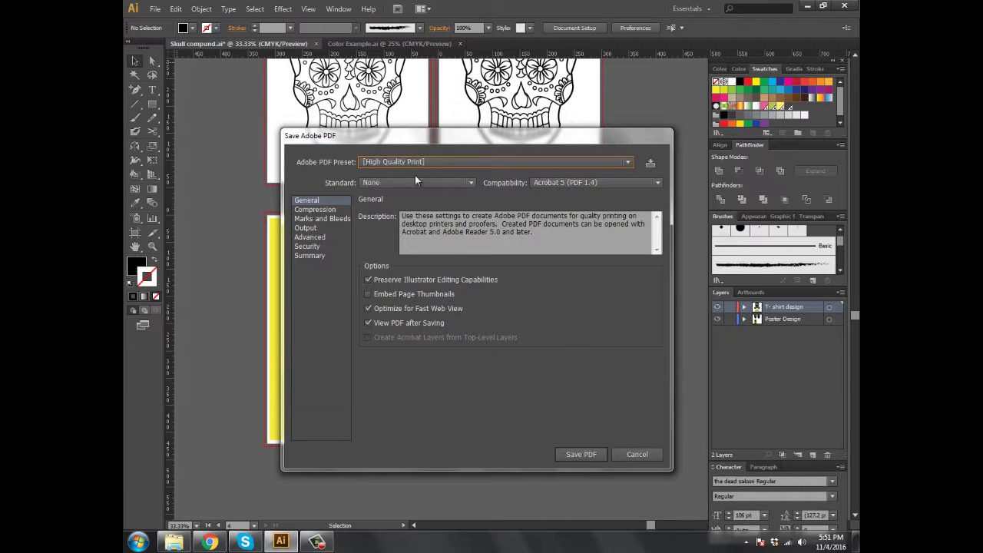
pyautogui.click(395, 160)
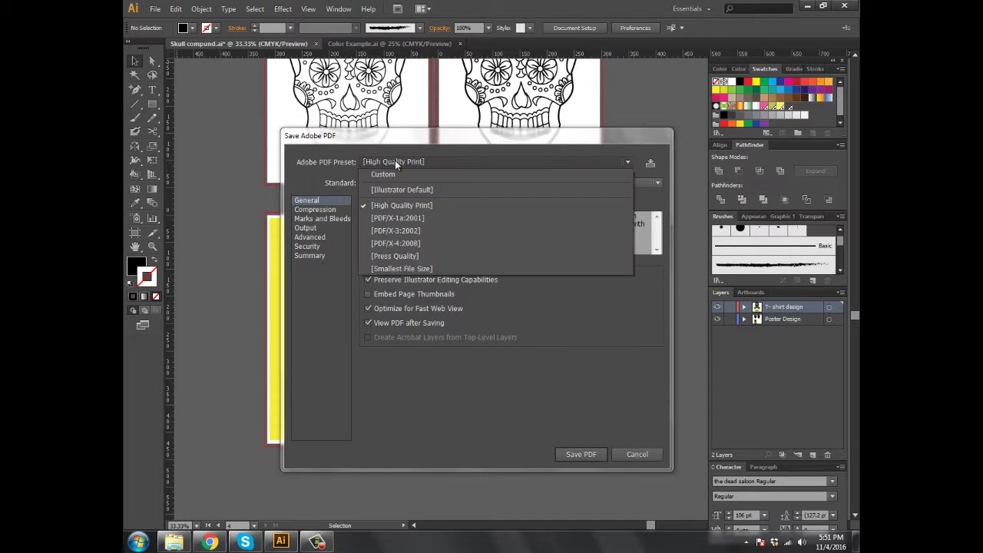
pyautogui.click(400, 204)
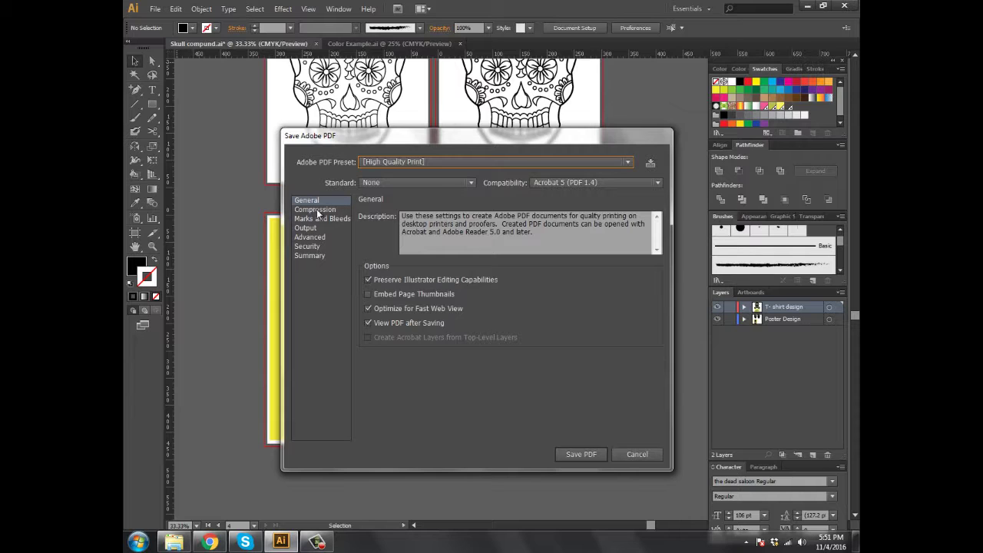
# Enable all printer's marks and the document's 5 mm bleed, then save Poster Design.pdf
pyautogui.click(320, 218)
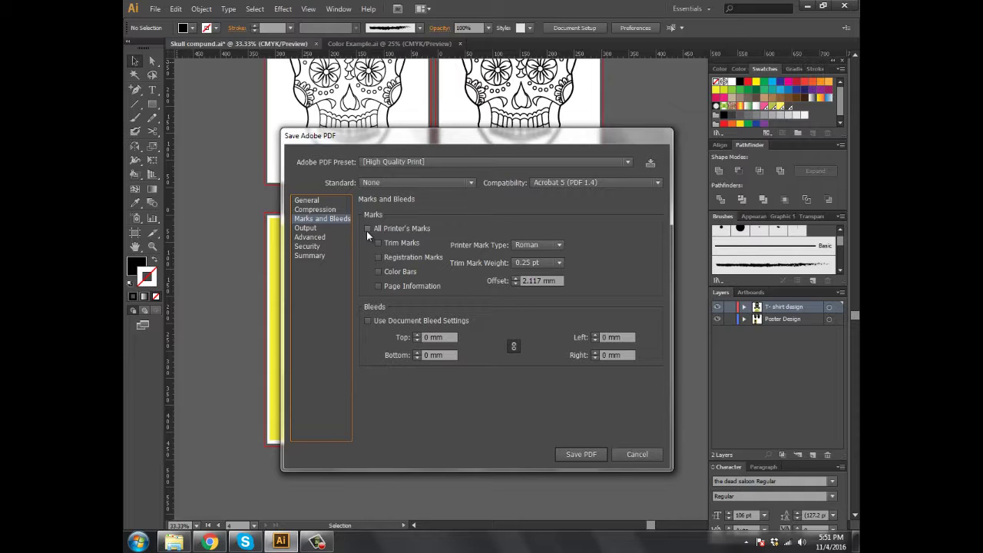
pyautogui.click(367, 229)
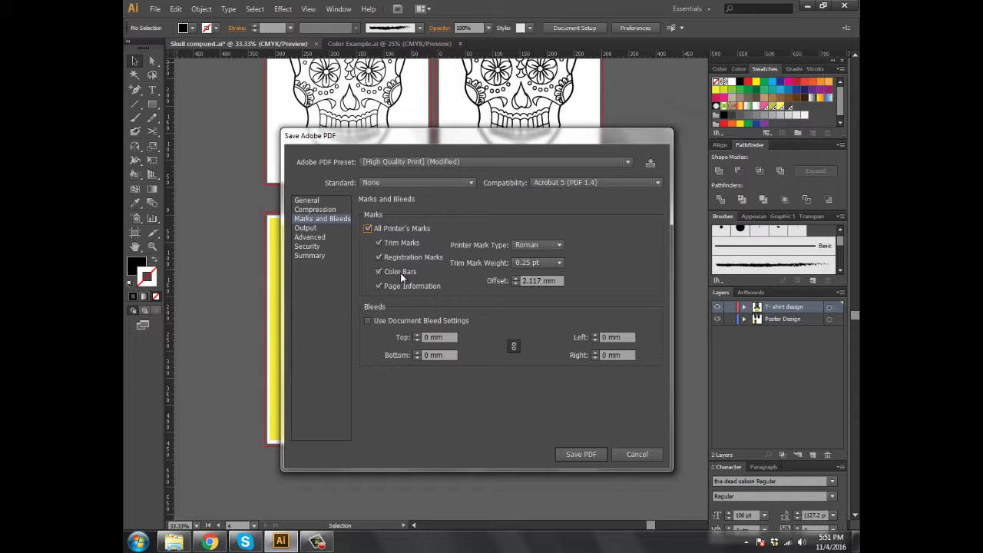
pyautogui.click(378, 272)
pyautogui.click(367, 321)
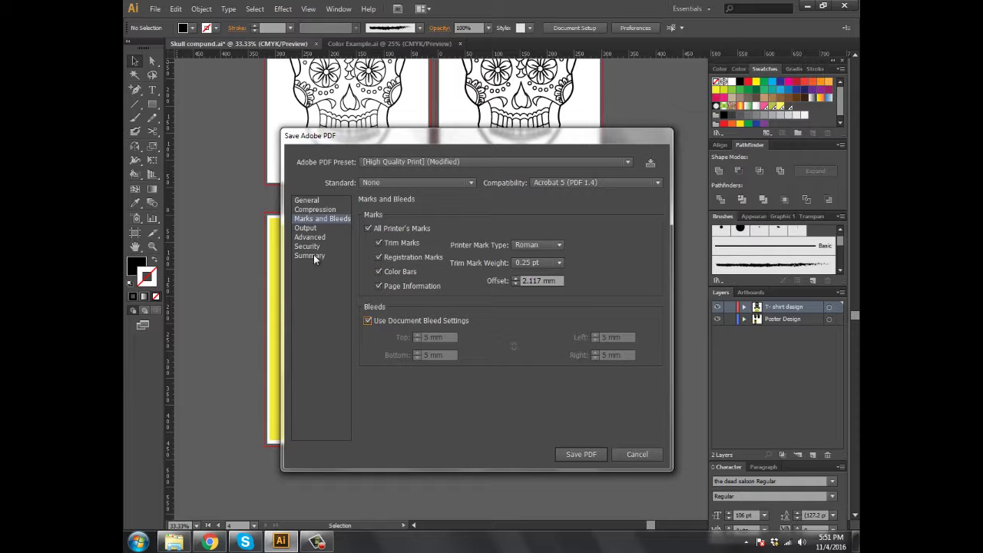
pyautogui.click(581, 454)
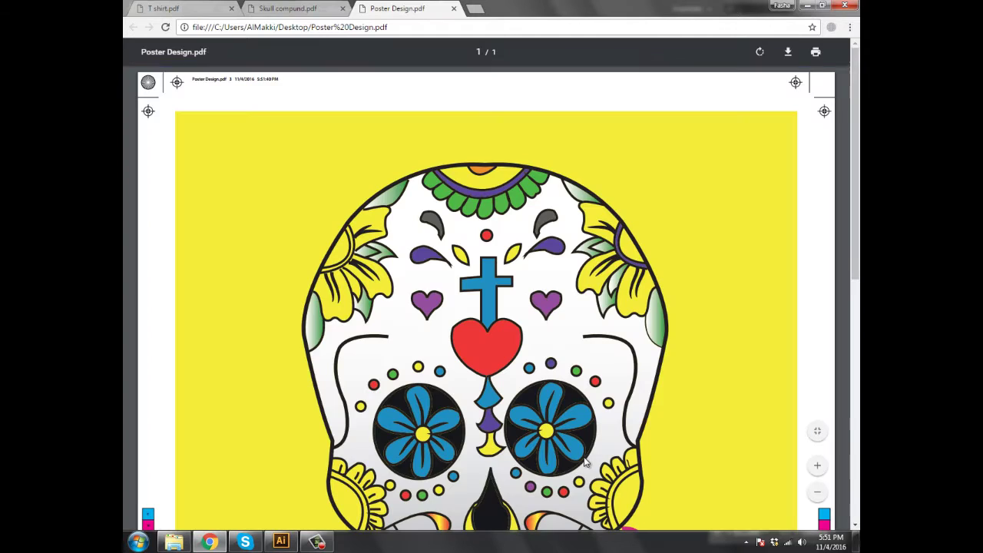
# Zoom out and scroll through Poster Design.pdf to check crop marks and colour bars, then minimize Chrome
pyautogui.click(817, 492)
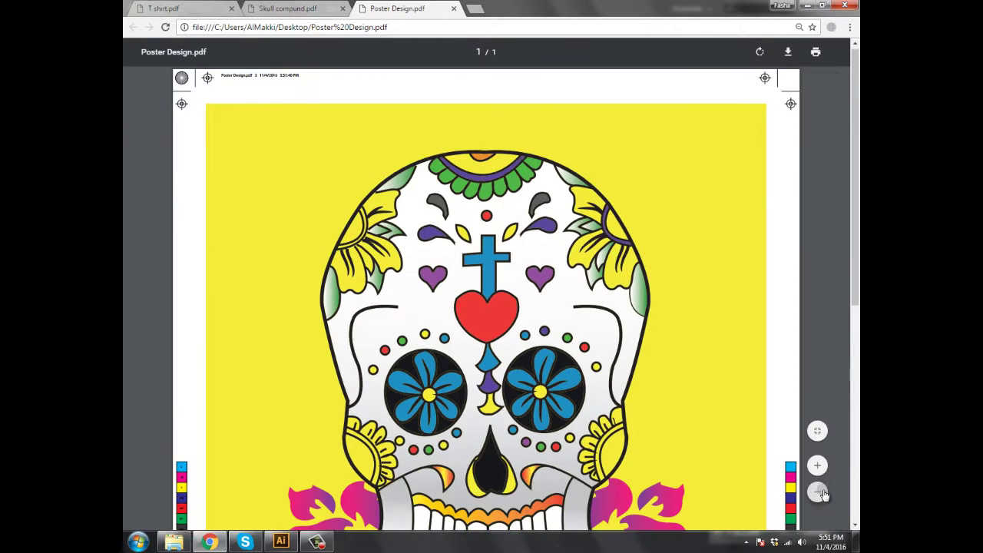
pyautogui.scroll(-3, 549, 332)
pyautogui.scroll(3, 549, 331)
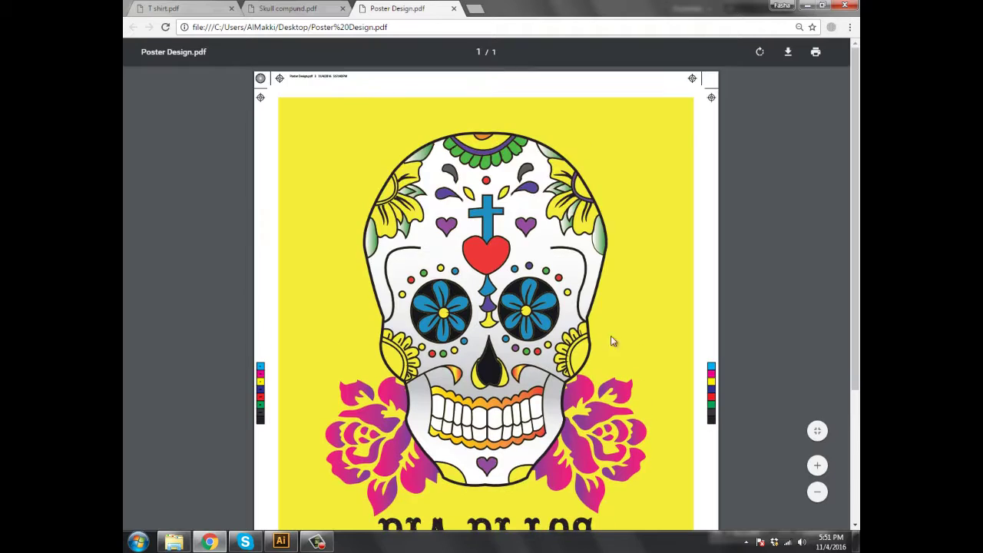
pyautogui.scroll(-3, 461, 244)
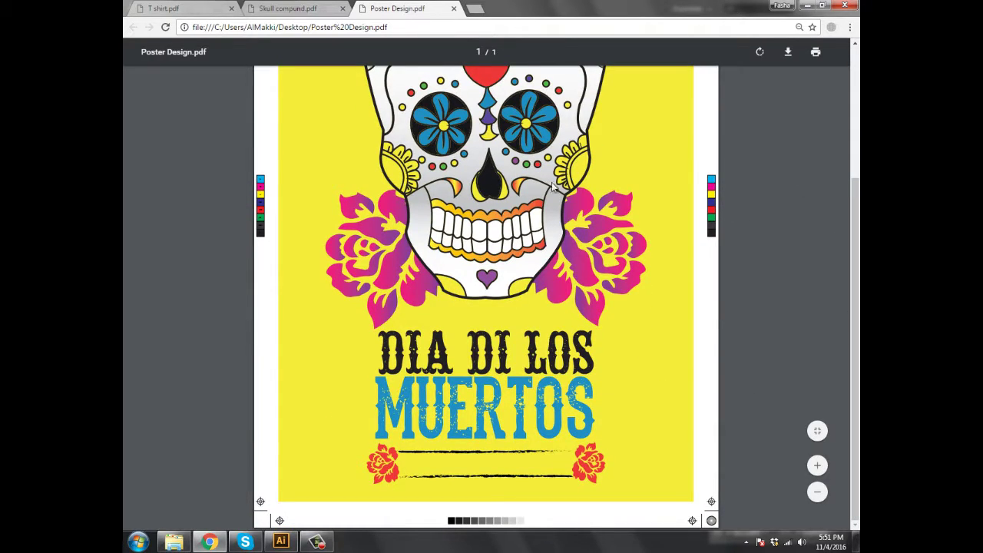
pyautogui.scroll(3, 564, 285)
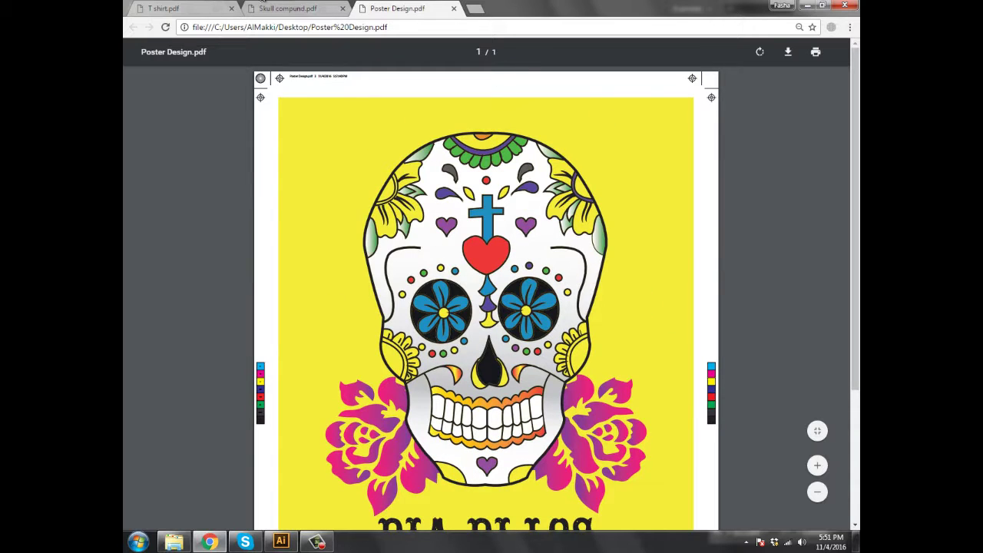
pyautogui.click(808, 6)
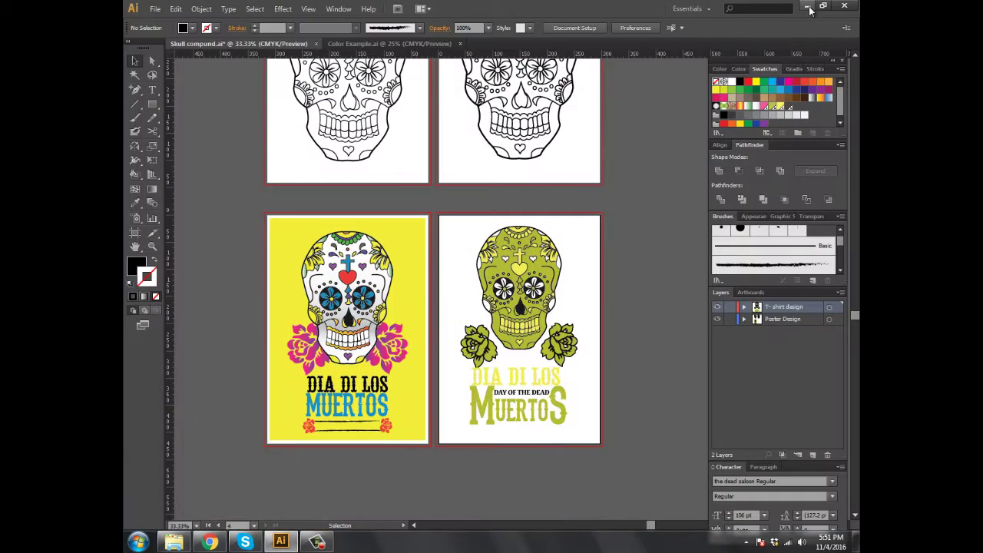
# Save a copy as Adobe PDF named 'T shirt', limited to artboard range 4
pyautogui.click(156, 11)
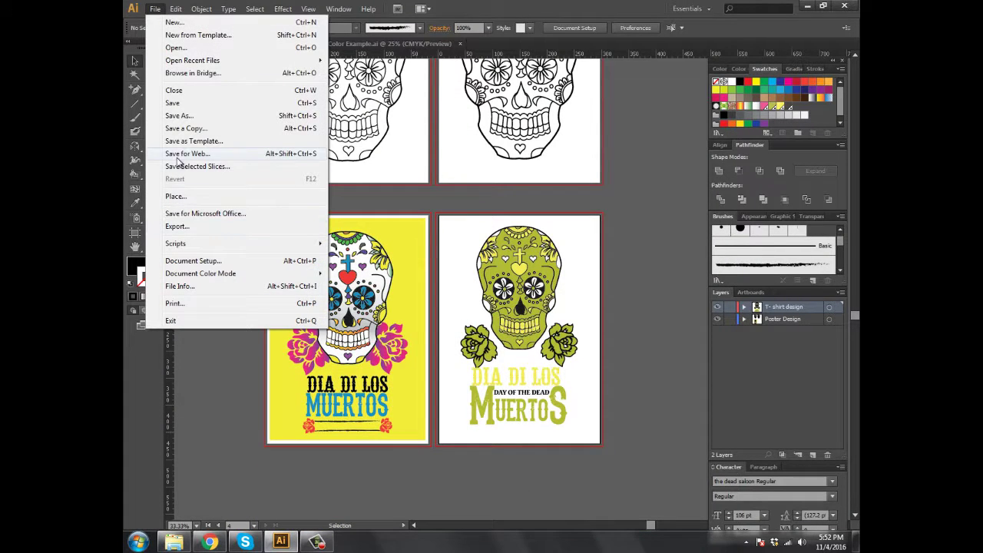
pyautogui.click(178, 115)
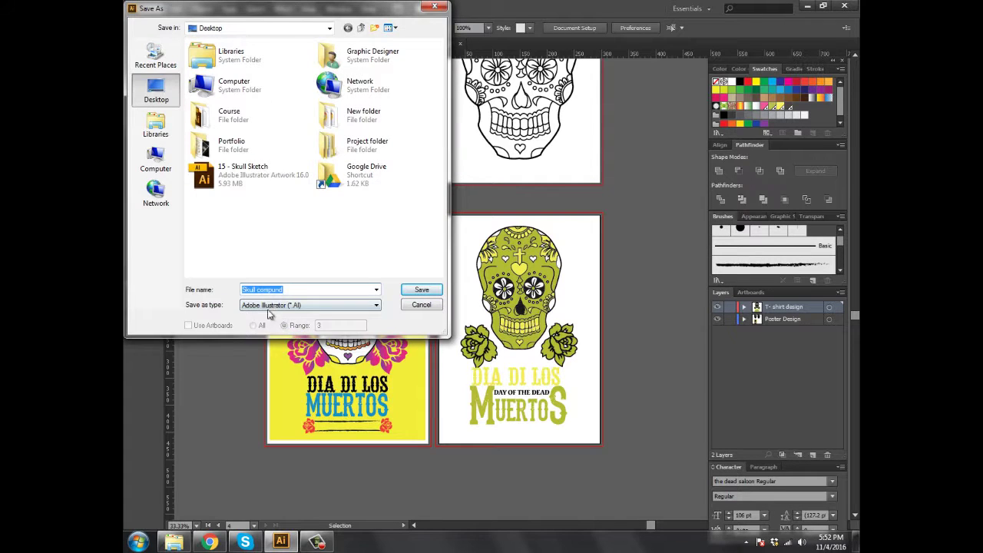
pyautogui.click(273, 306)
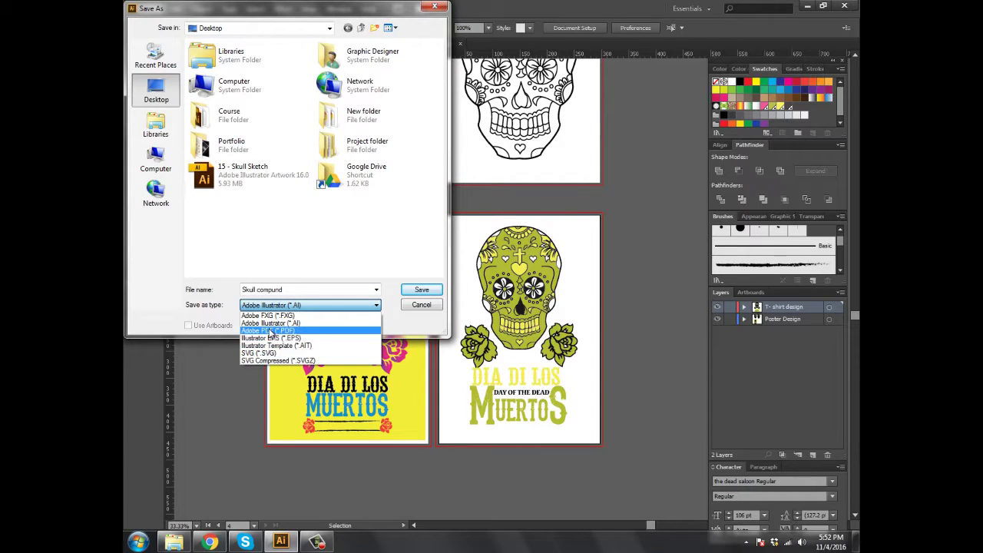
pyautogui.click(268, 327)
pyautogui.moveTo(292, 294); pyautogui.dragTo(234, 291)
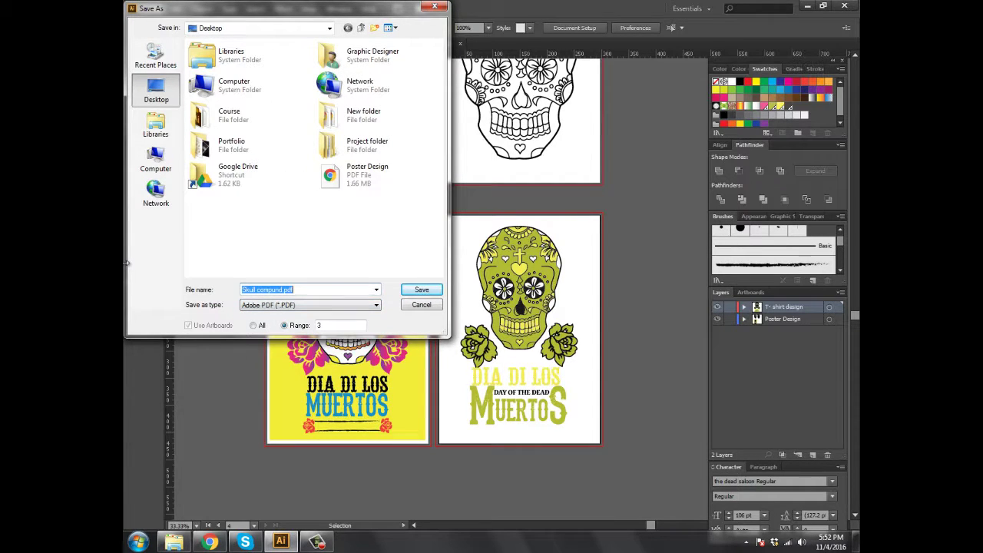
pyautogui.write('T s')
pyautogui.write('hirt')
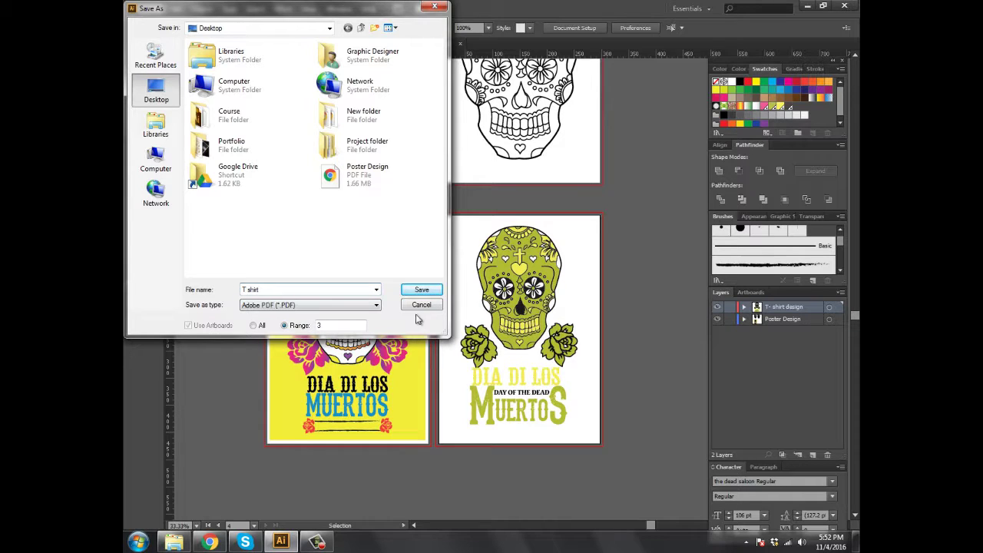
pyautogui.click(284, 326)
pyautogui.write('4')
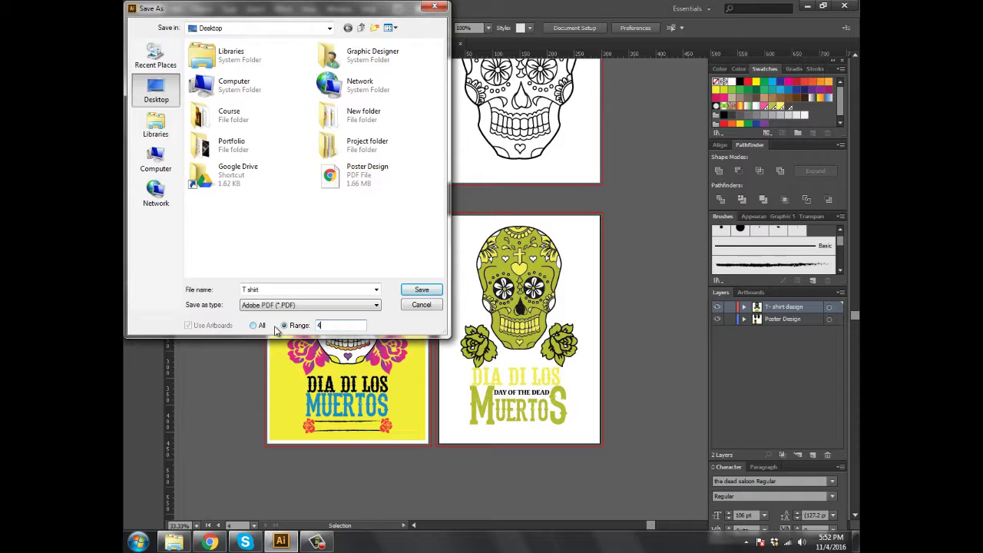
pyautogui.click(411, 291)
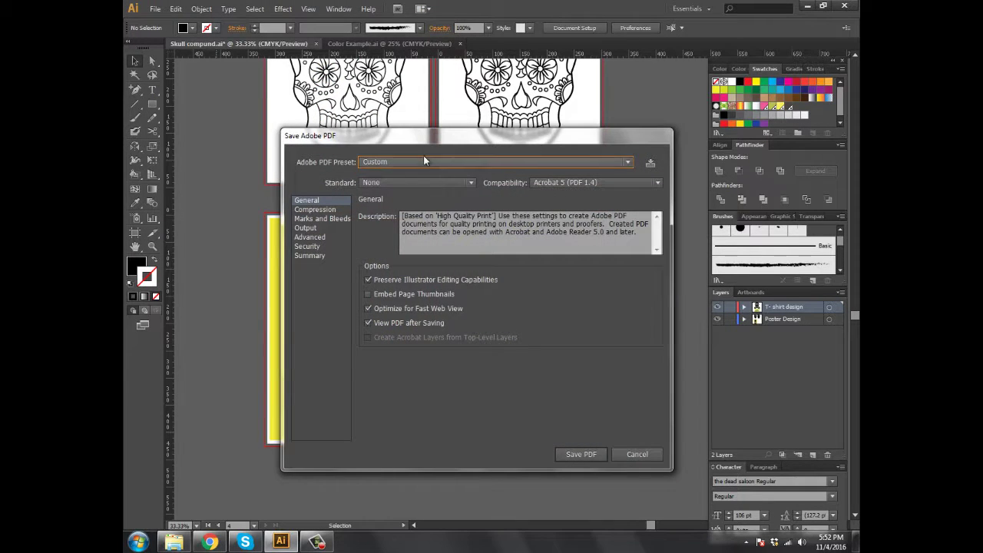
# Choose High Quality Print, leave printer's marks and bleed off, and save T shirt.pdf
pyautogui.click(390, 163)
pyautogui.click(398, 206)
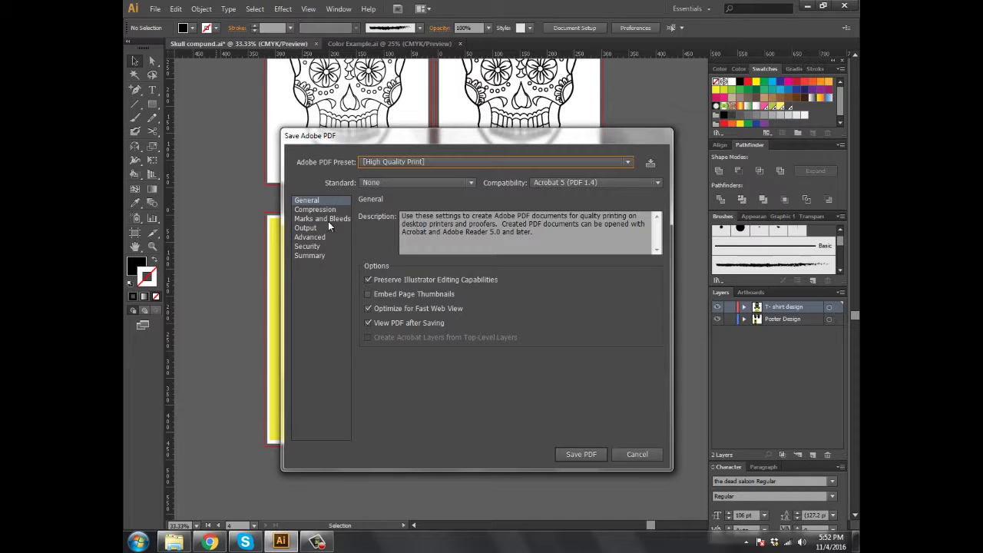
pyautogui.click(323, 219)
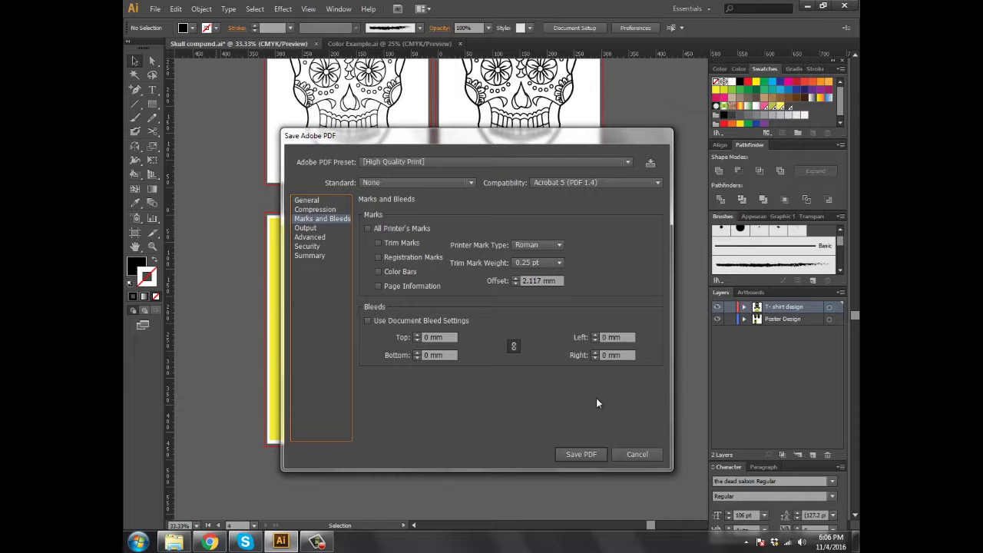
pyautogui.click(582, 454)
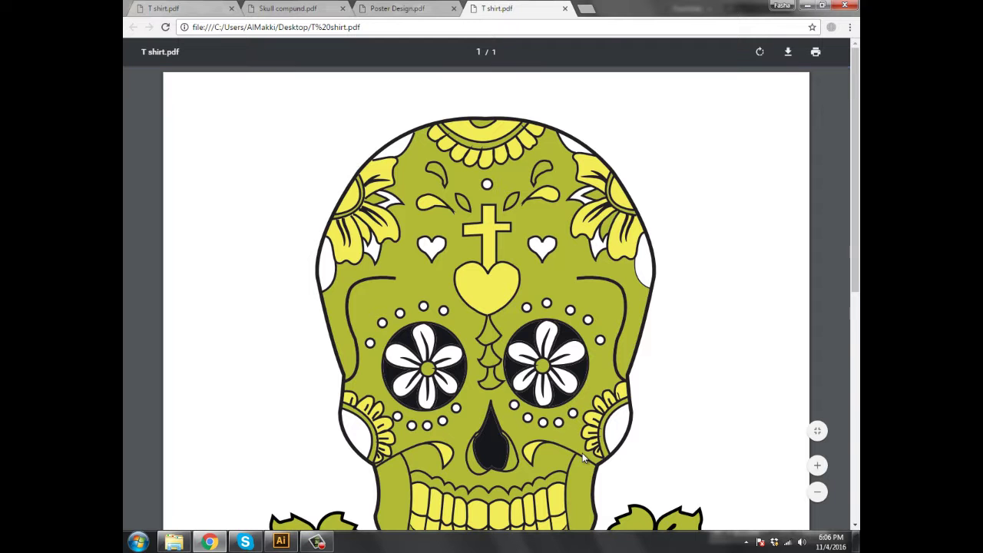
# Zoom out and scroll through T shirt.pdf to check the page
pyautogui.click(817, 491)
pyautogui.click(817, 492)
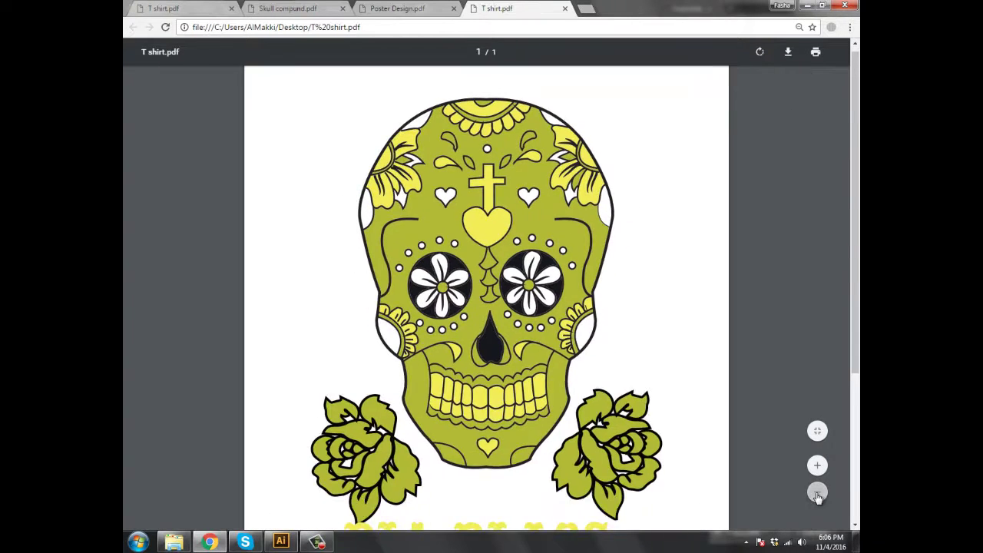
pyautogui.scroll(-2, 540, 355)
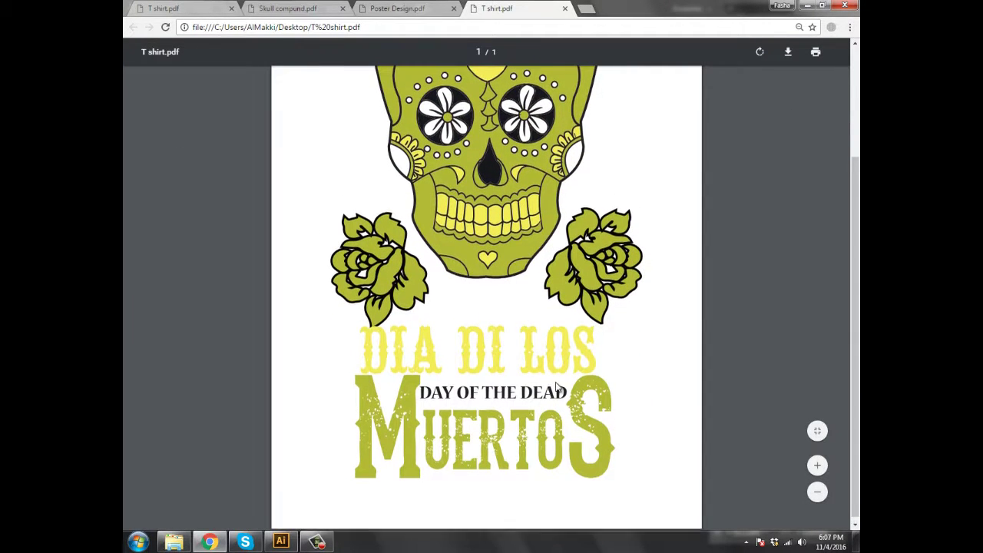
pyautogui.scroll(2, 529, 378)
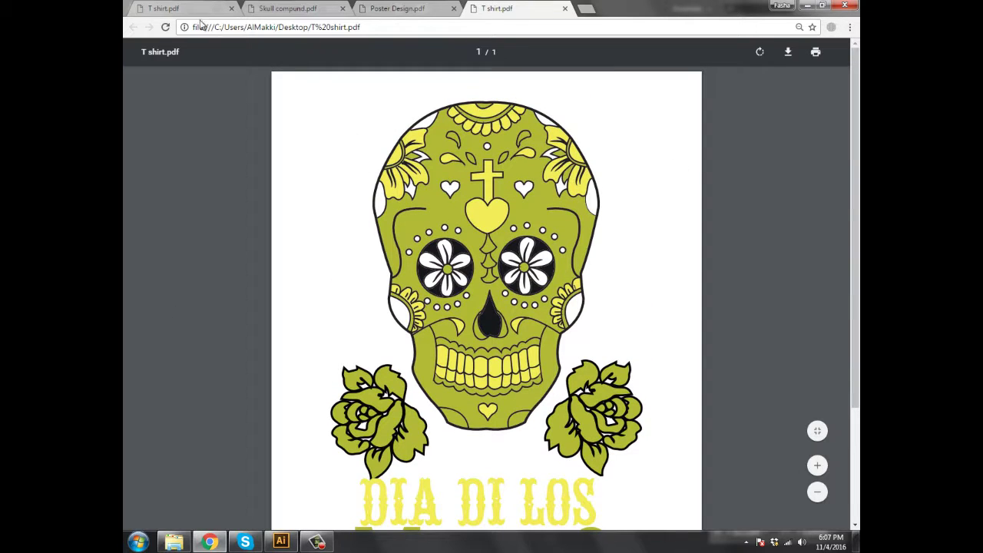
pyautogui.scroll(-2, 614, 328)
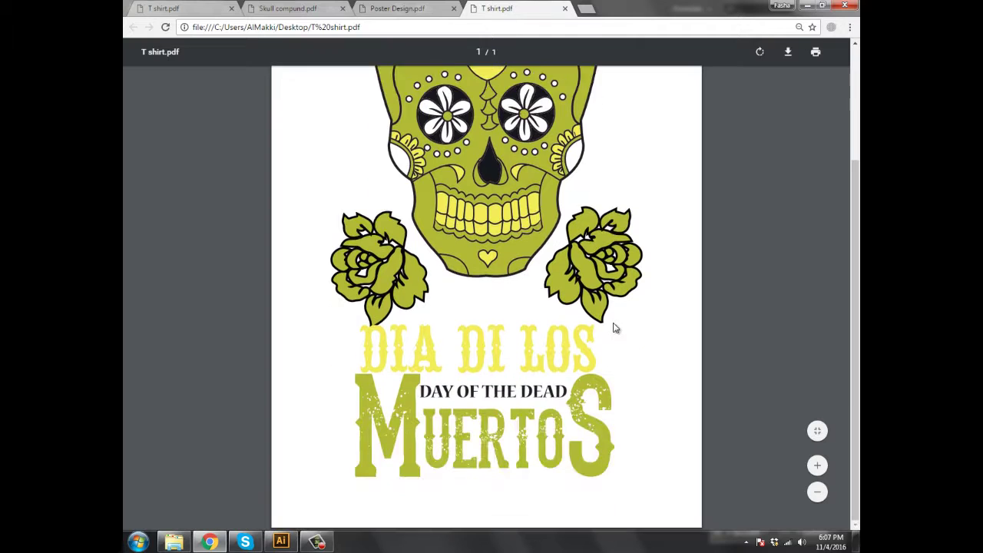
pyautogui.scroll(2, 614, 328)
# Compare with the Poster Design.pdf tab, then minimize Chrome to return to Illustrator
pyautogui.click(388, 8)
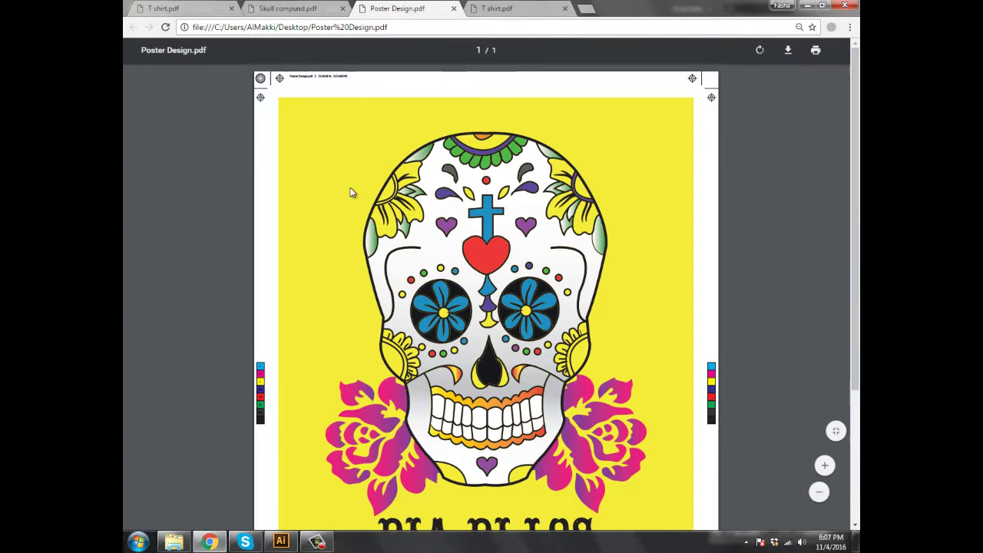
pyautogui.scroll(-1, 349, 230)
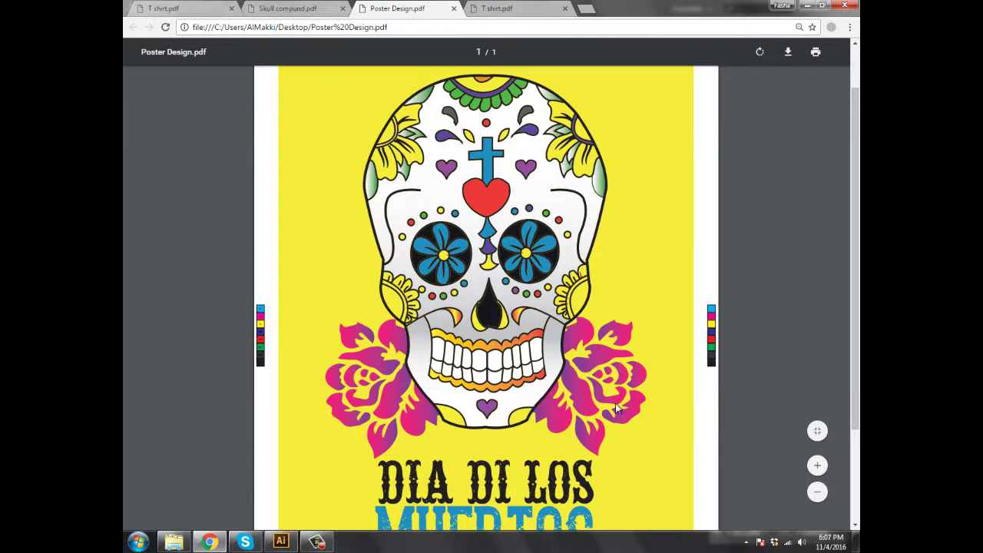
pyautogui.click(807, 6)
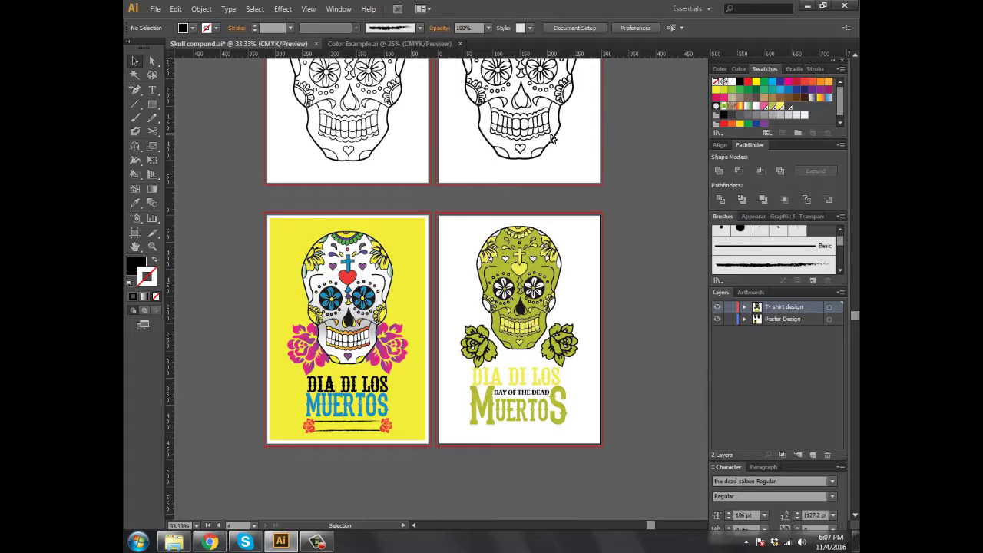
pyautogui.scroll(5, 468, 267)
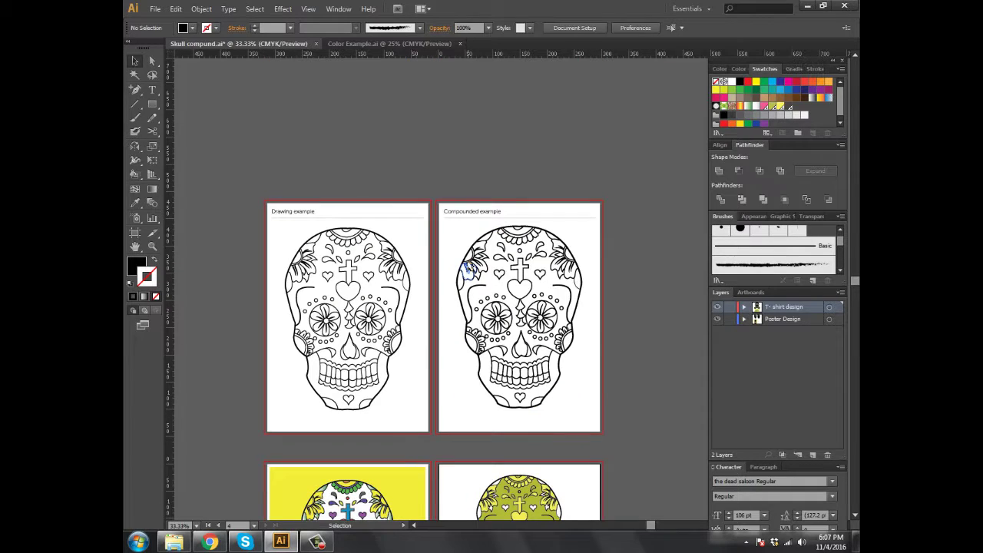